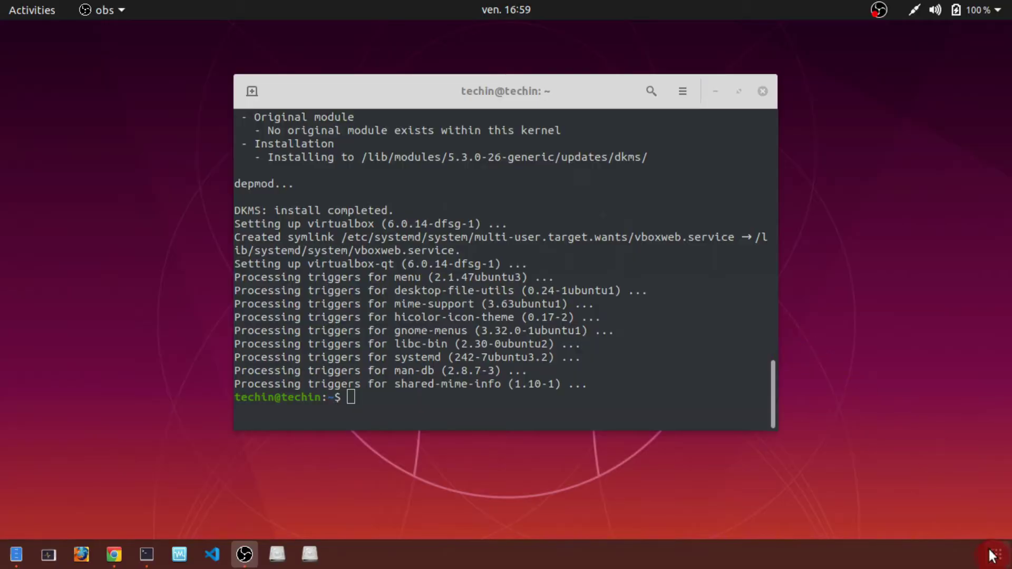
# - Launch VirtualBox by searching 'virtual' in the GNOME application overview
pyautogui.click(995, 555)
pyautogui.write('virtual')
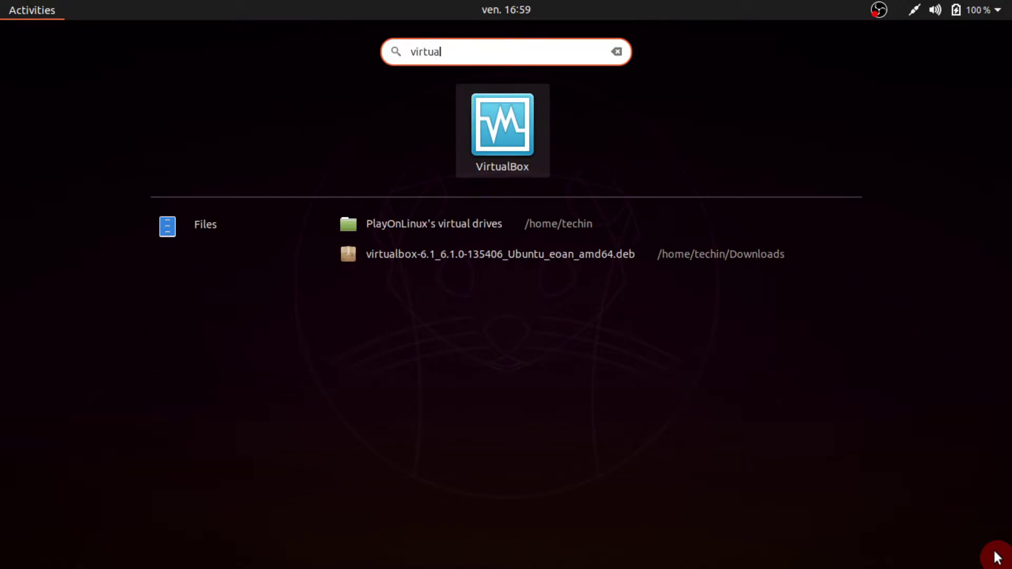
pyautogui.press('Return')
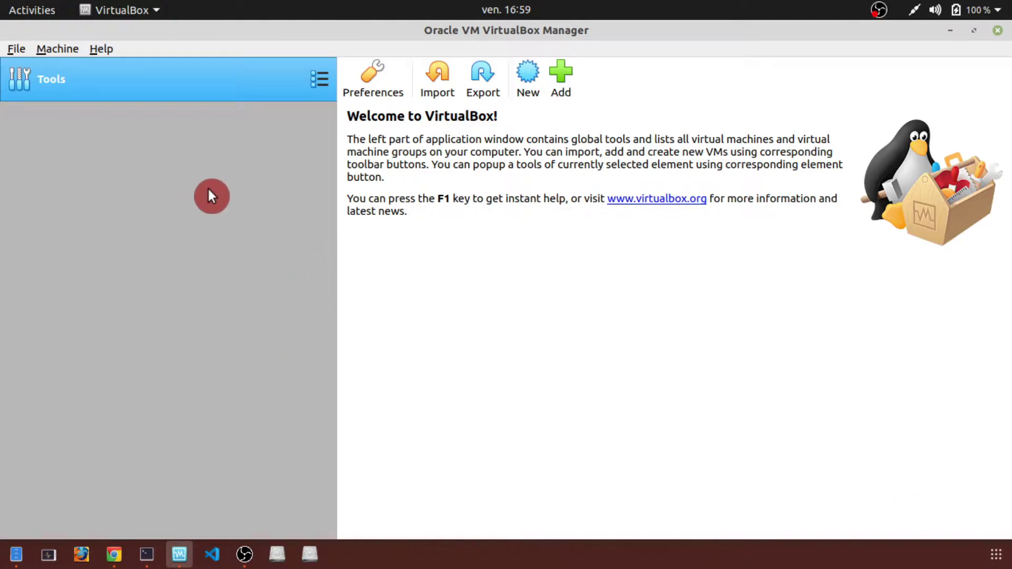
# - Check the VirtualBox version (6.0.14) in Help > About, then start a new virtual machine
pyautogui.click(102, 49)
pyautogui.click(145, 160)
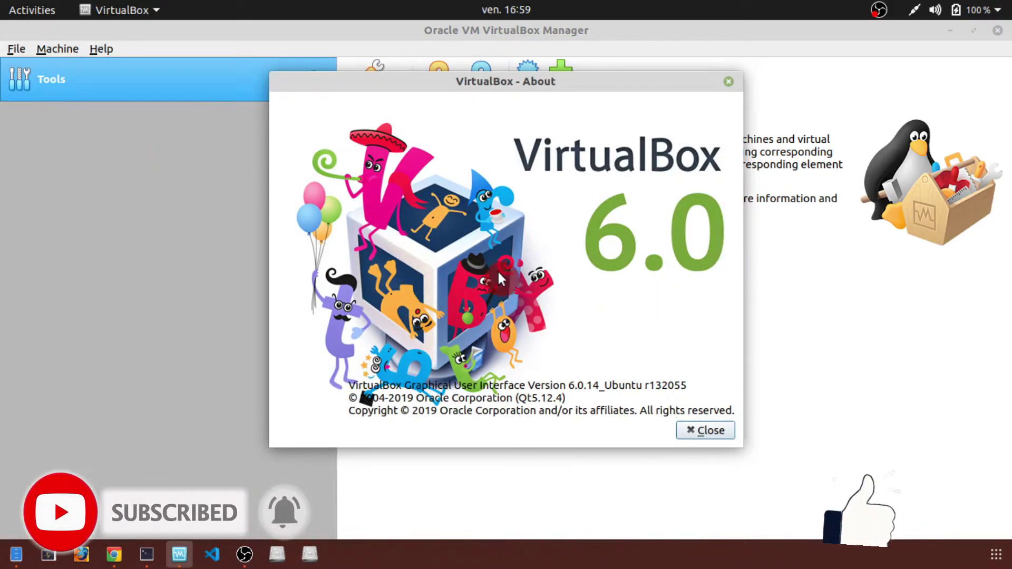
pyautogui.click(696, 431)
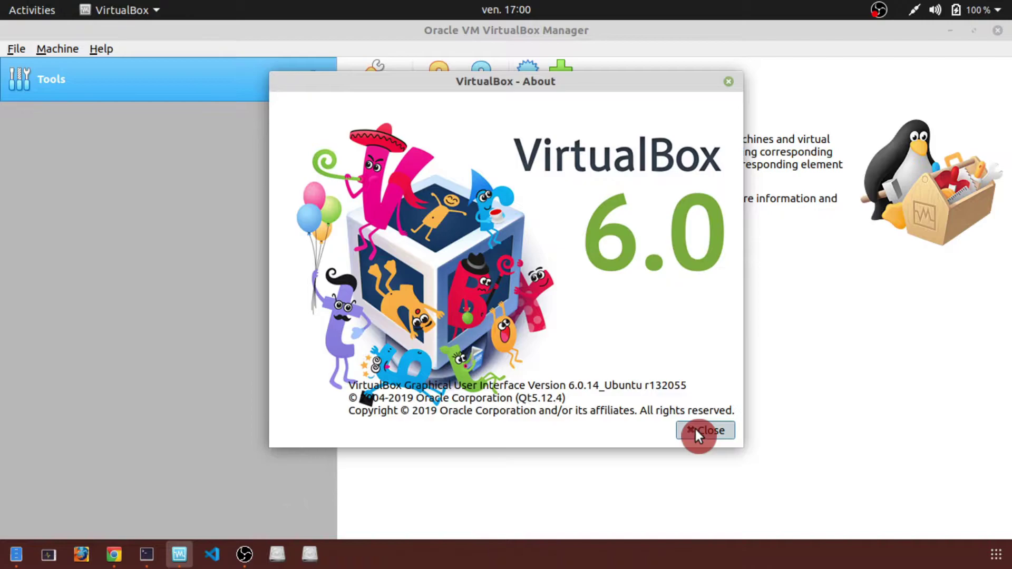
pyautogui.click(527, 76)
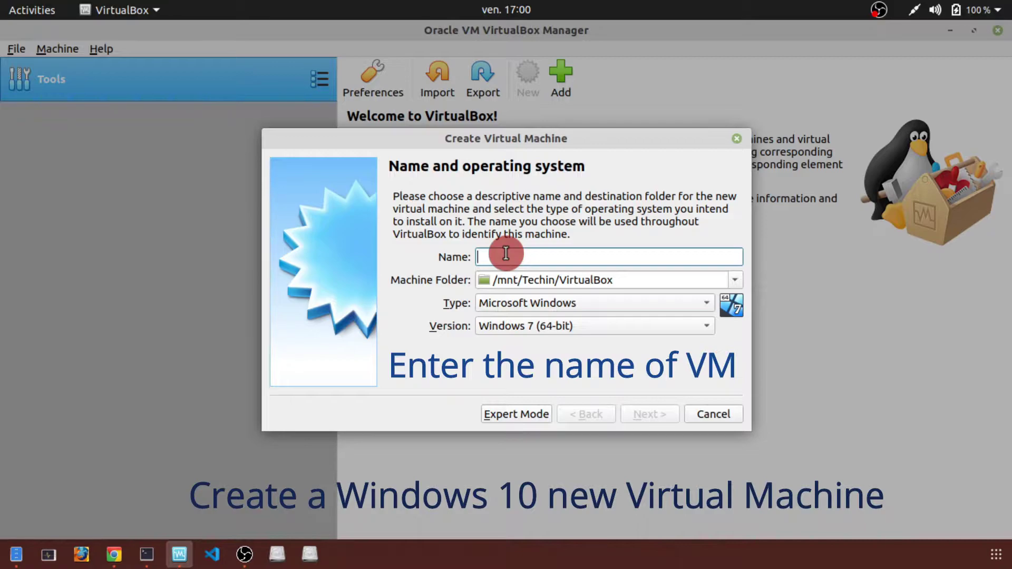
# - Name the new VM 'Windows 10' with version Windows 10 (64-bit)
pyautogui.write('Windows 10')
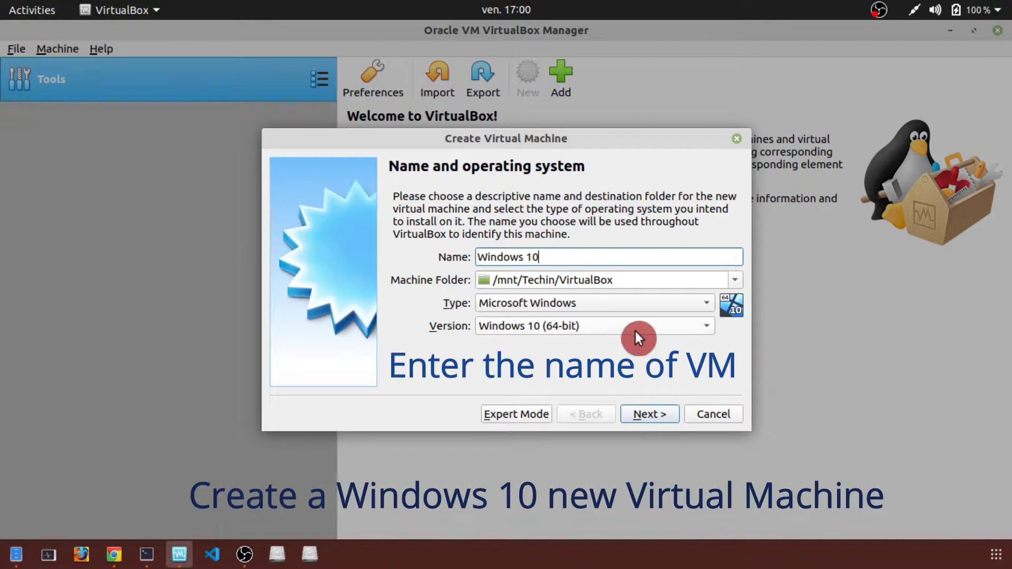
pyautogui.click(675, 324)
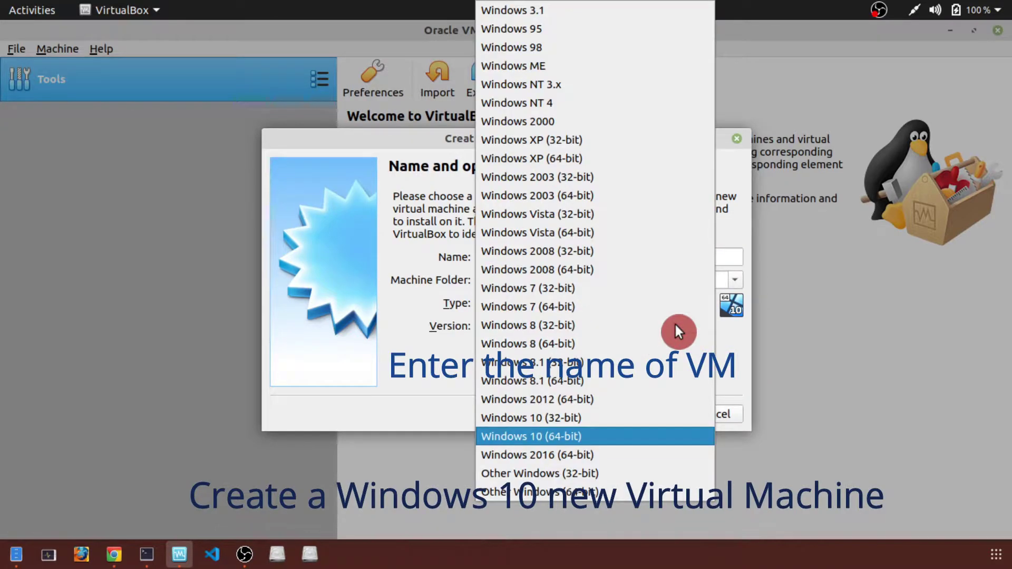
pyautogui.click(613, 439)
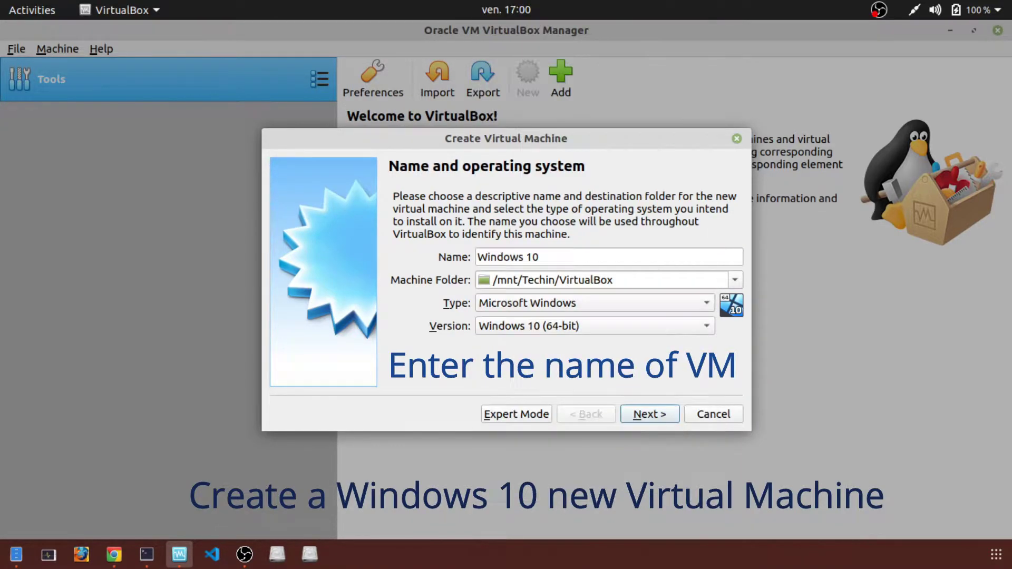
pyautogui.click(659, 409)
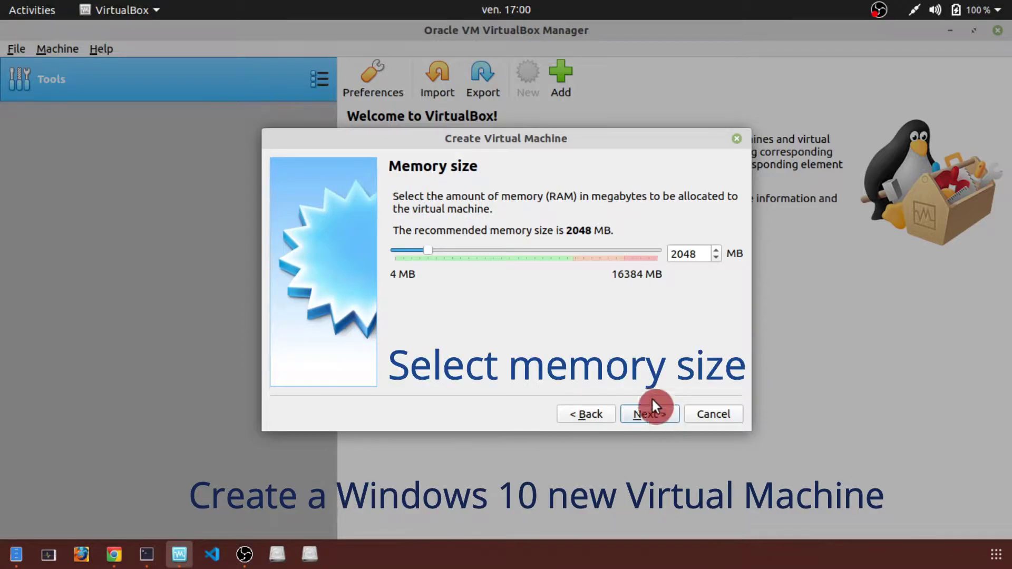
# - Give the VM 4048 MB of memory and choose to create a new virtual hard disk
pyautogui.click(716, 245)
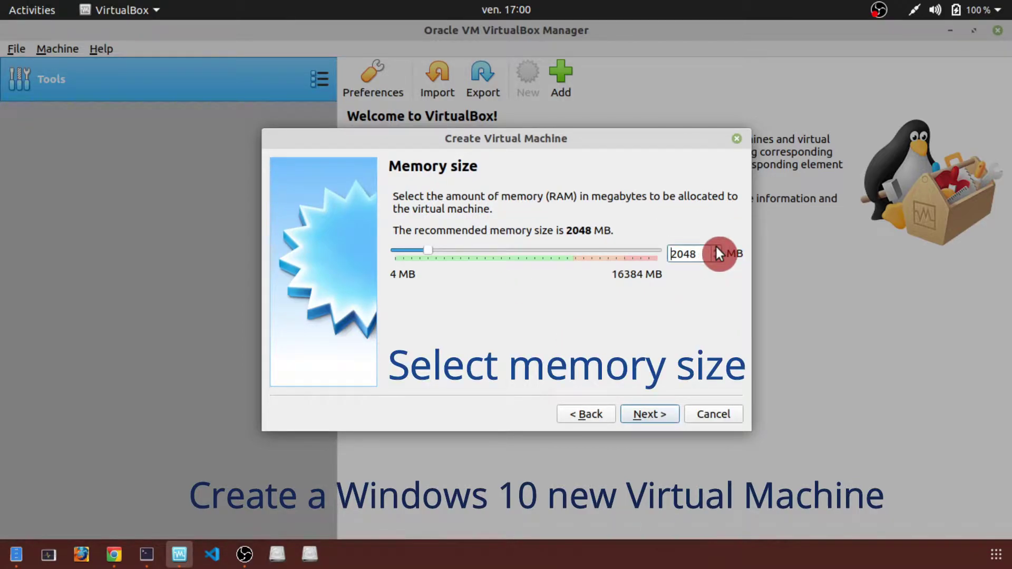
pyautogui.click(716, 249)
pyautogui.click(716, 247)
pyautogui.write('4048')
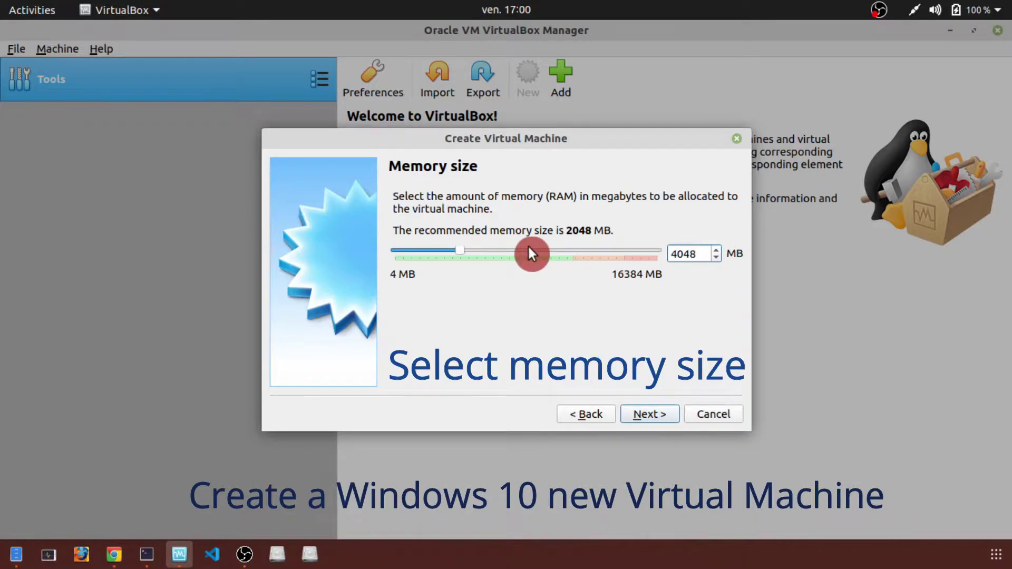
pyautogui.press('Return')
pyautogui.click(650, 414)
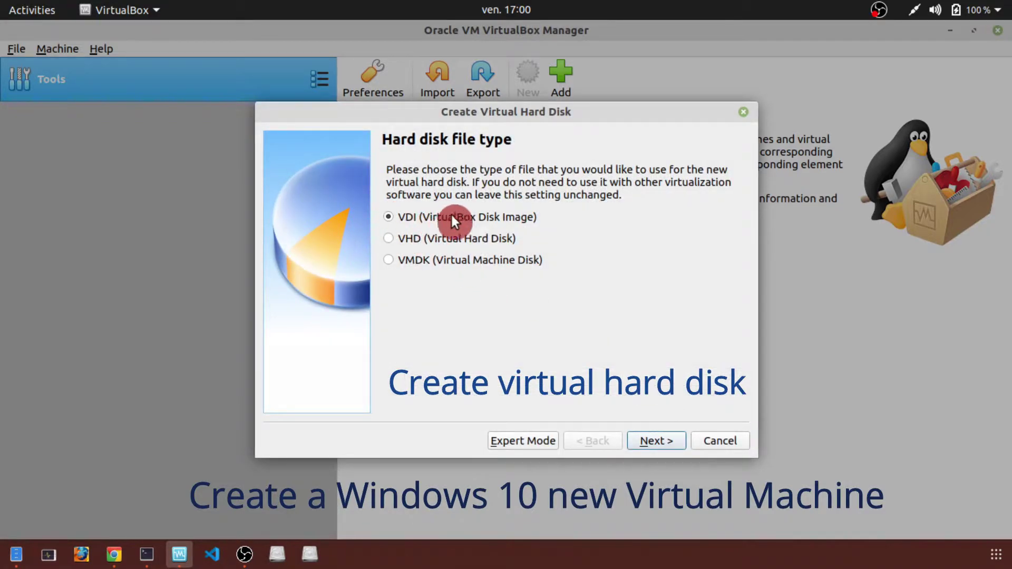
# - Create a dynamically allocated 40 GB VDI hard disk for the Windows 10 VM
pyautogui.click(647, 440)
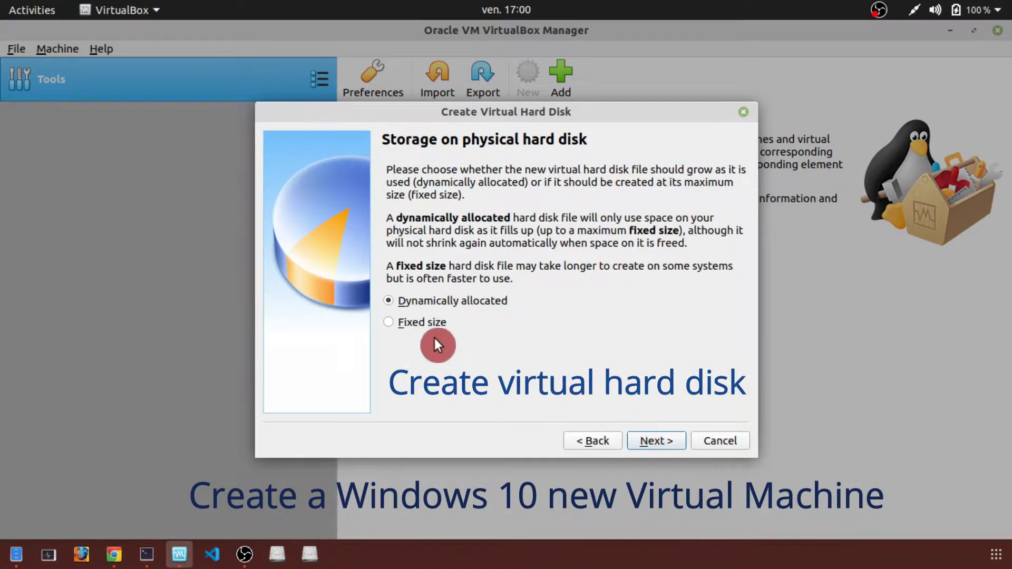
pyautogui.click(657, 441)
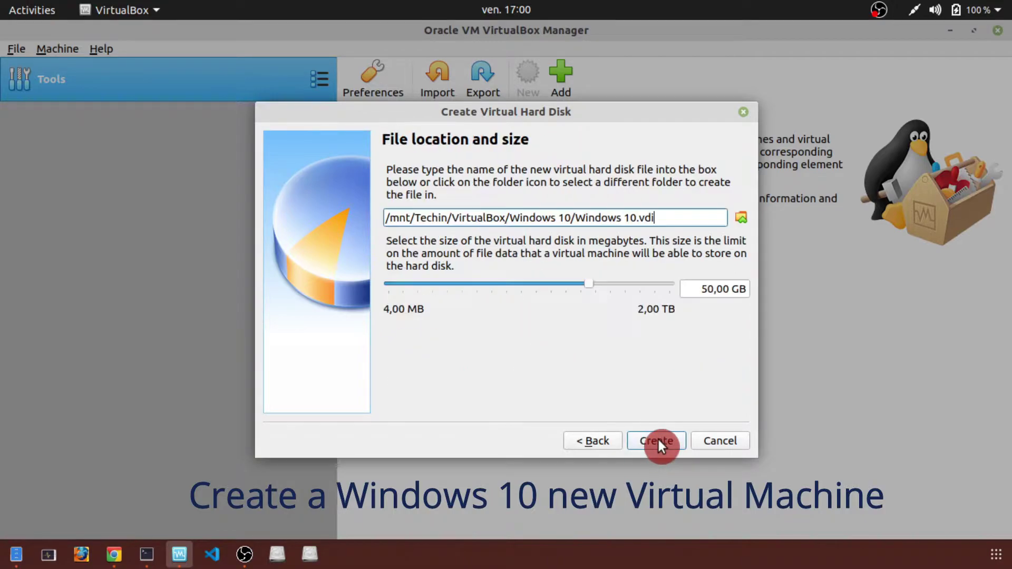
pyautogui.click(708, 289)
pyautogui.press('BackSpace')
pyautogui.write('4')
pyautogui.click(647, 439)
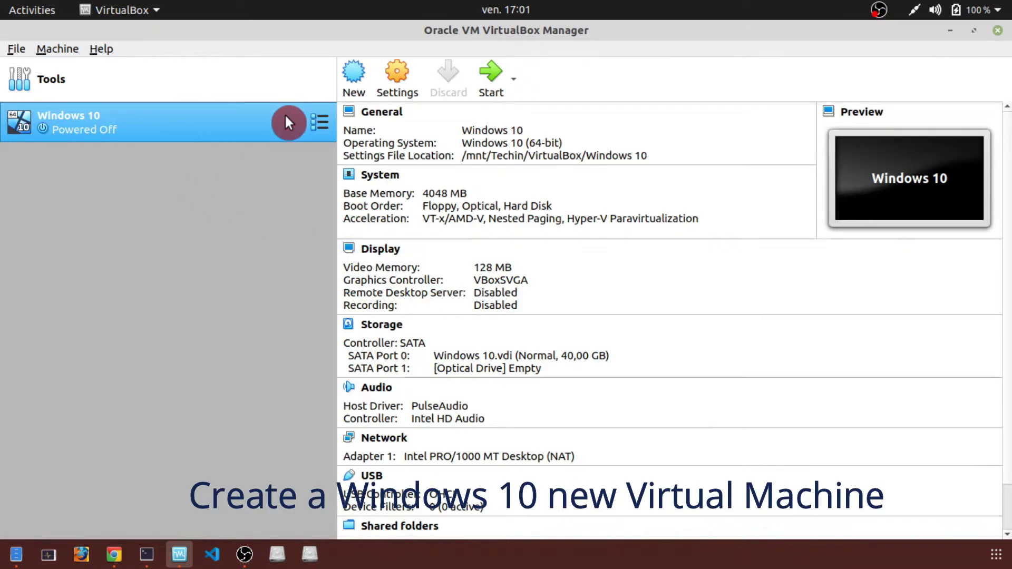
# - Attach en_win_10_pro_19h1_1903_x64_dvd.iso to the VM's empty optical drive and save the settings
pyautogui.click(396, 78)
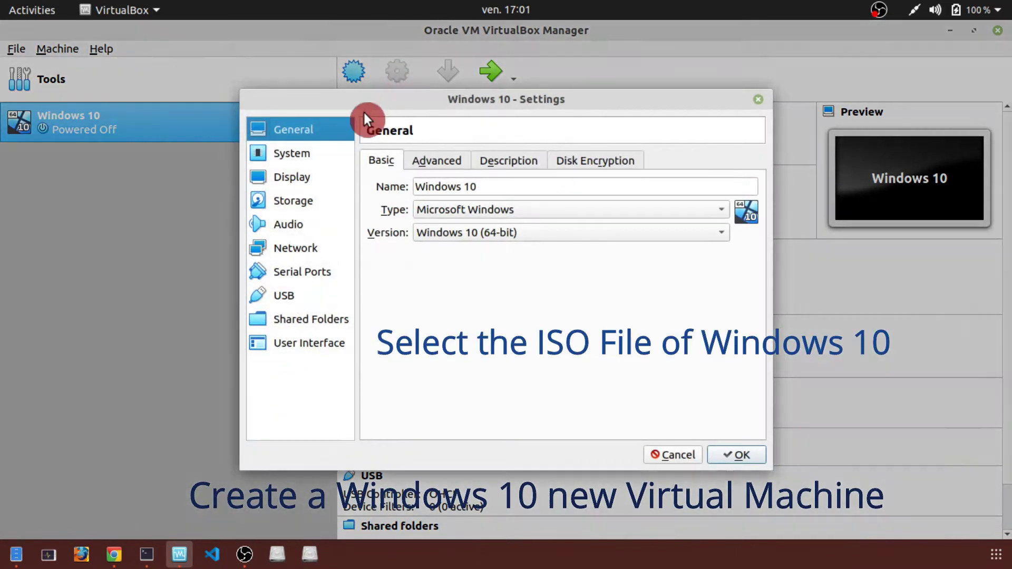
pyautogui.click(314, 153)
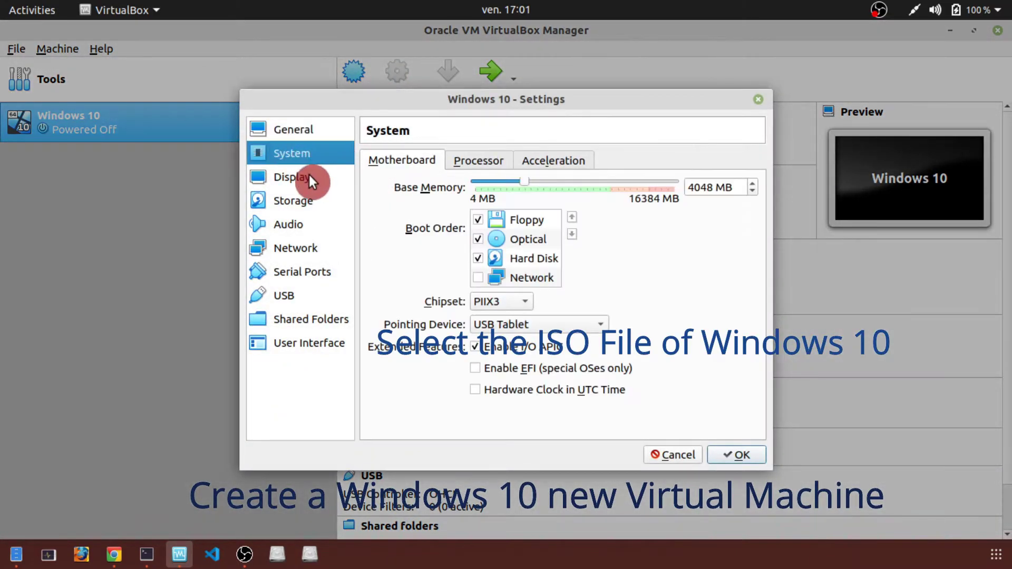
pyautogui.click(284, 201)
pyautogui.click(420, 213)
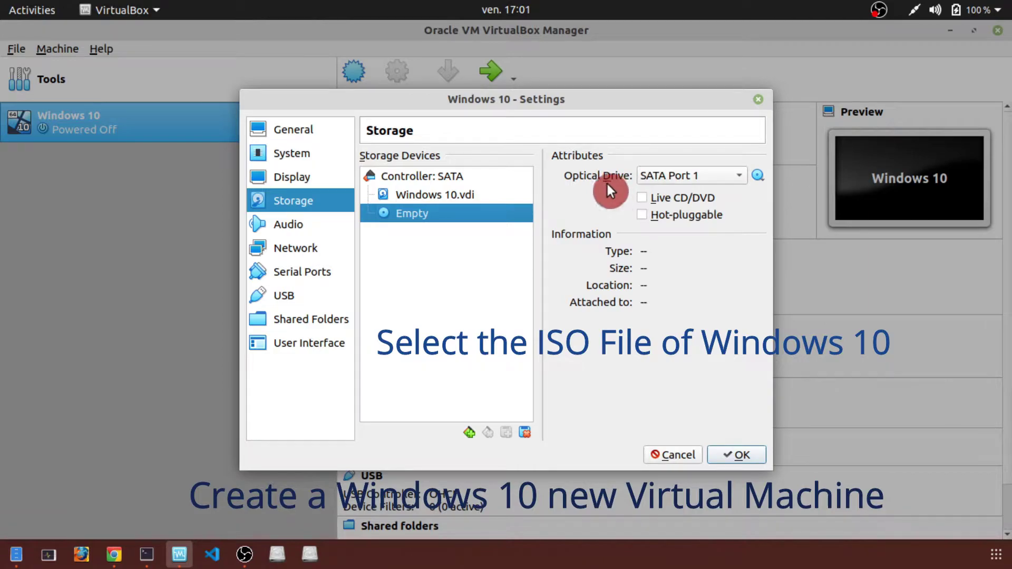
pyautogui.click(758, 175)
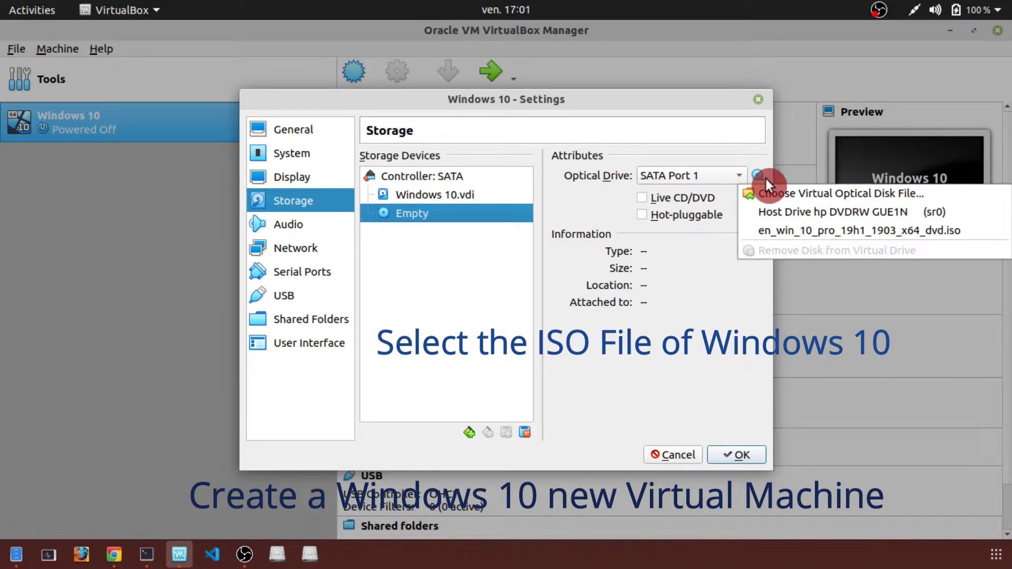
pyautogui.click(908, 198)
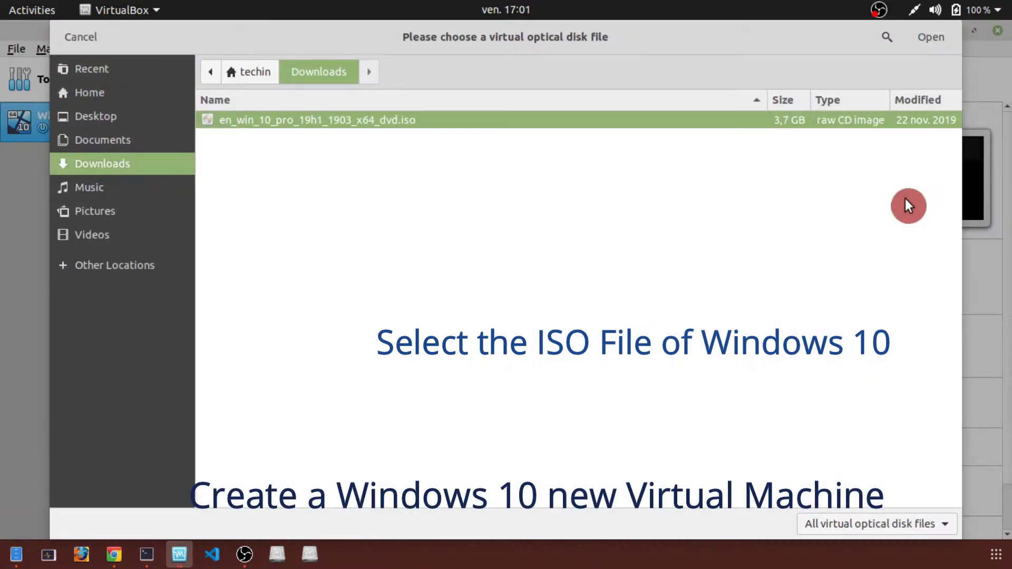
pyautogui.doubleClick(340, 119)
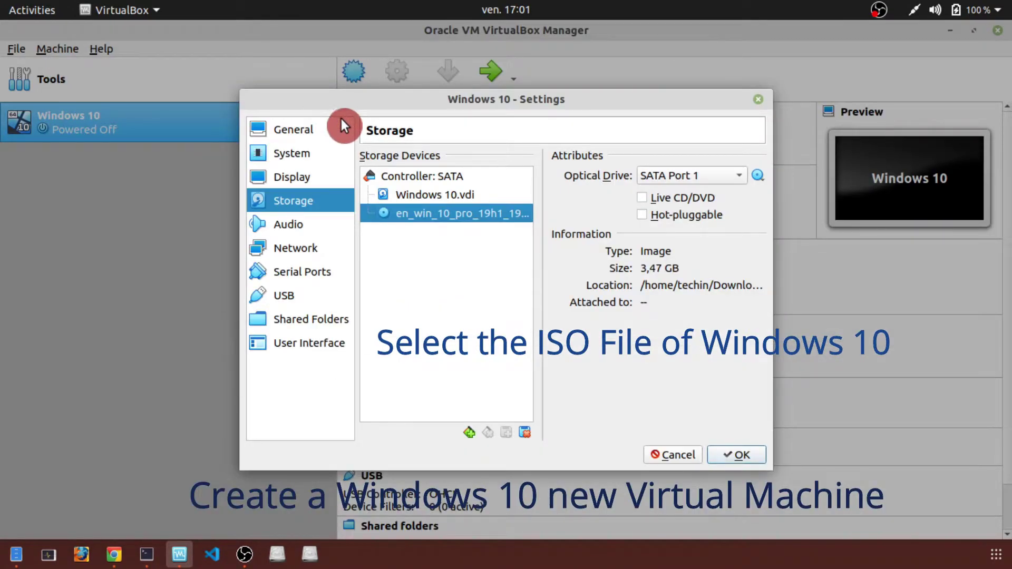
pyautogui.click(728, 455)
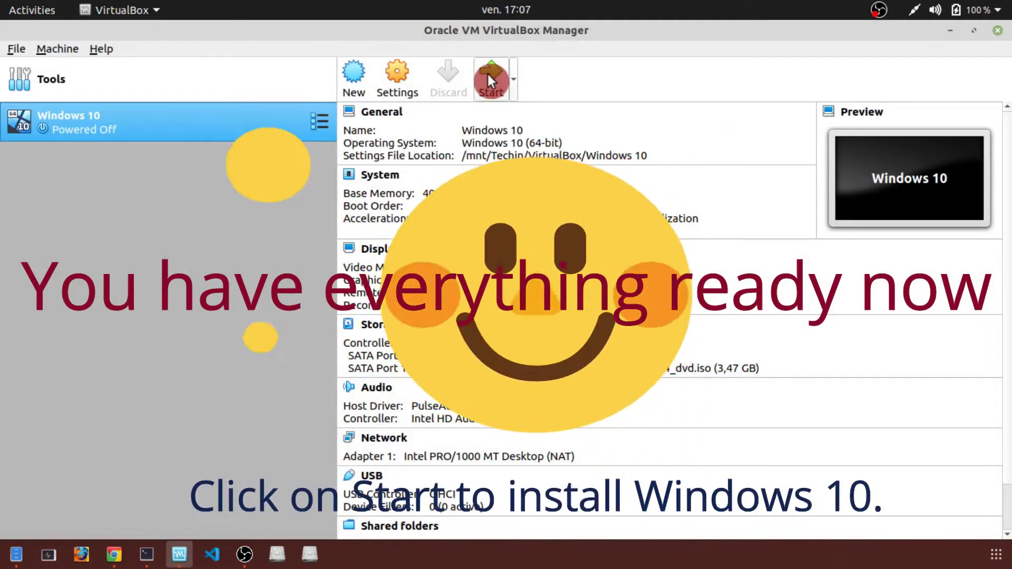
# - Start the VM and set Setup's time and currency format to French (France)
pyautogui.click(488, 73)
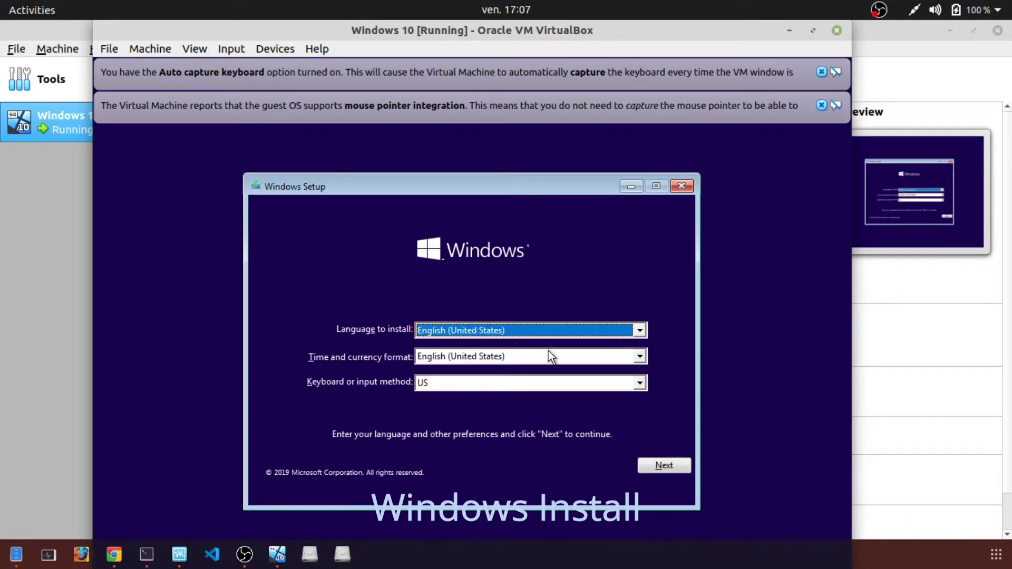
pyautogui.click(639, 357)
pyautogui.write('fr')
pyautogui.scroll(-3, 496, 454)
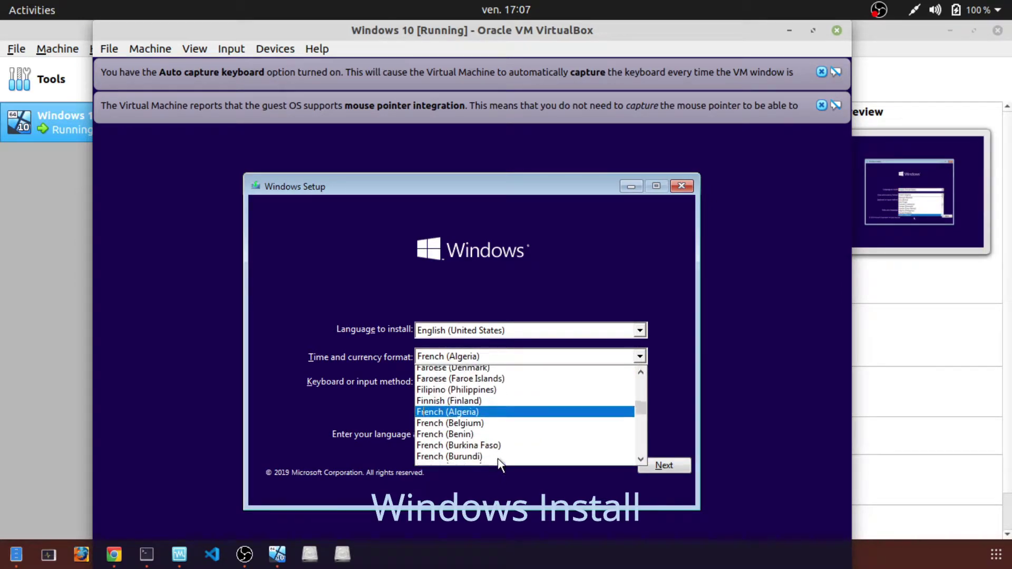
pyautogui.scroll(-2, 492, 429)
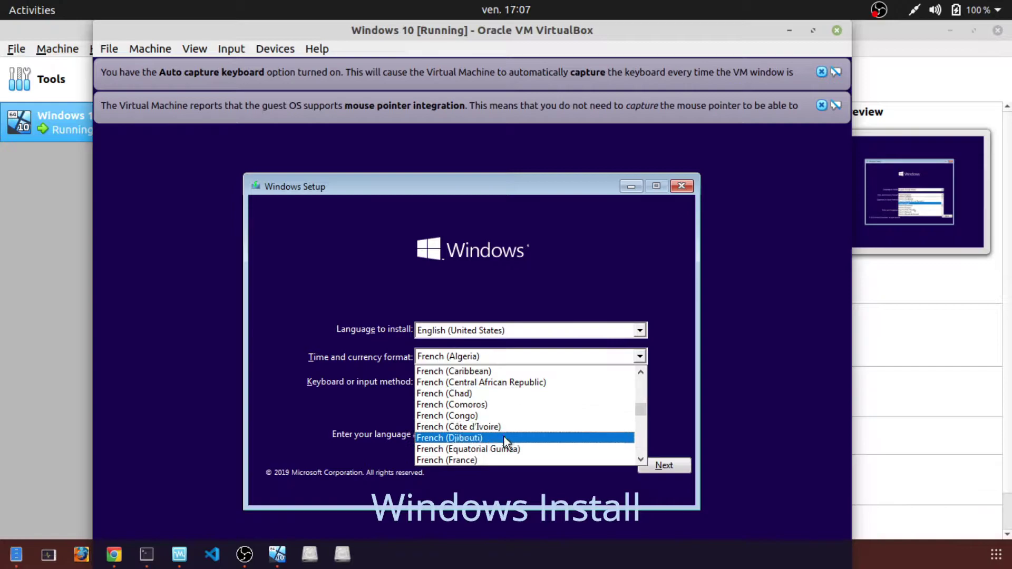
pyautogui.click(476, 460)
# - Proceed to Install now, dismiss the VirtualBox banners and maximize the VM window
pyautogui.click(669, 466)
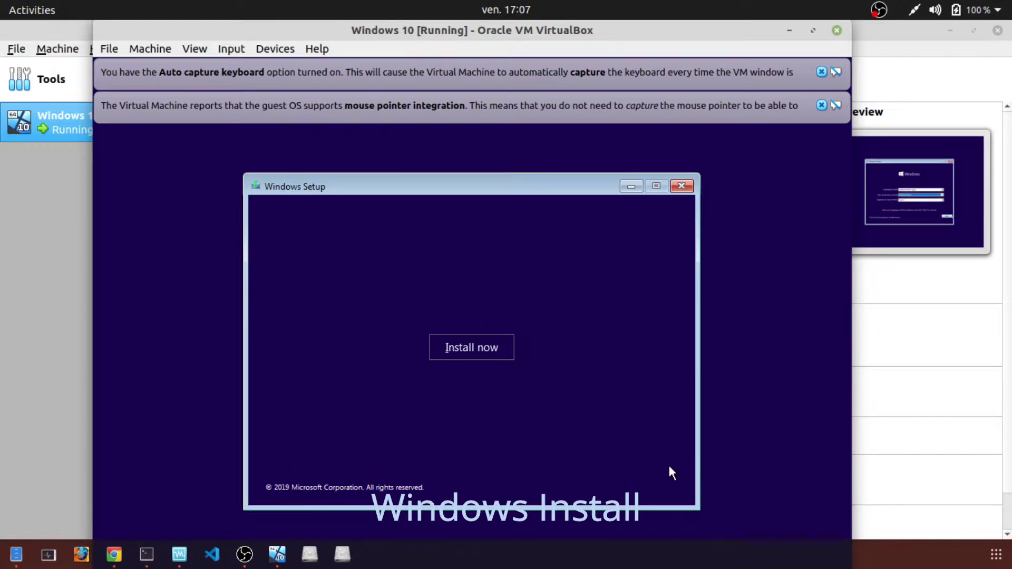
pyautogui.click(471, 349)
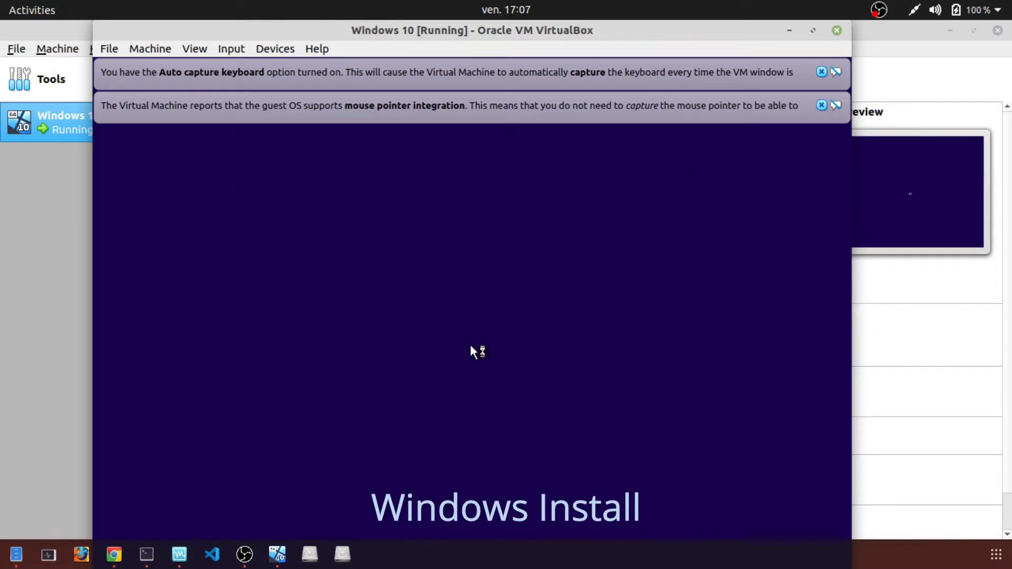
pyautogui.click(787, 53)
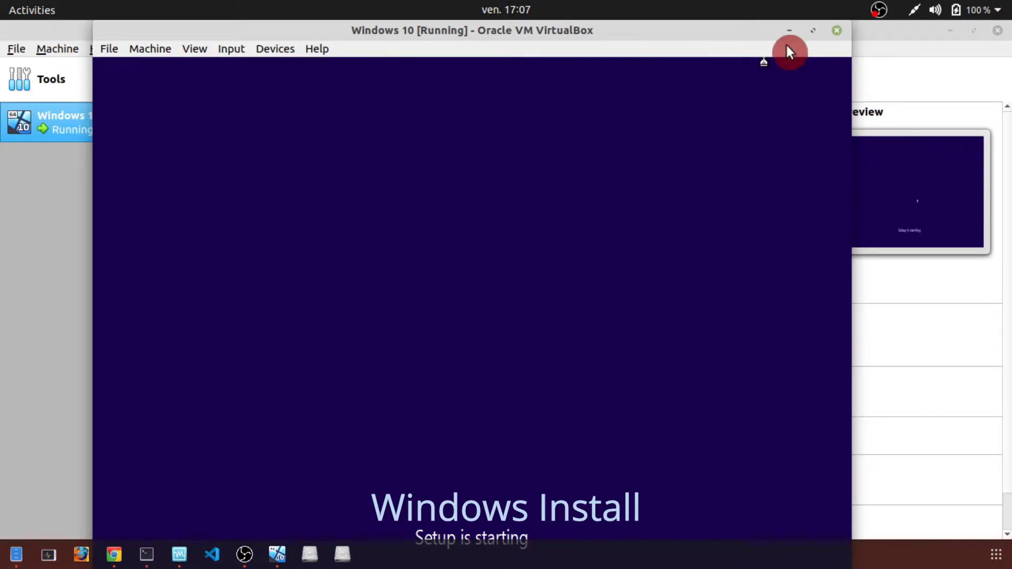
pyautogui.click(813, 32)
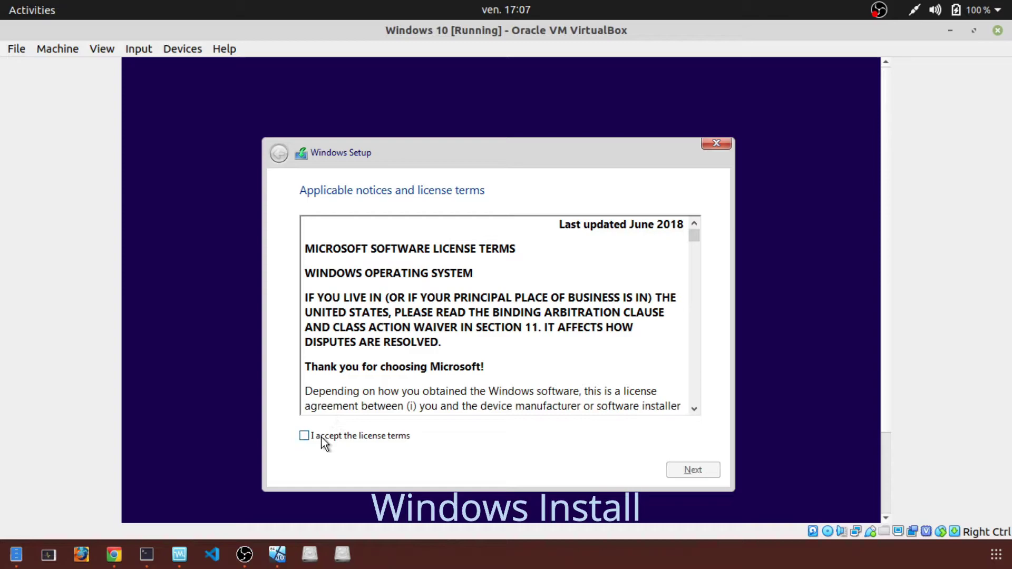
# - Accept the license terms and choose a custom Windows-only installation
pyautogui.click(322, 438)
pyautogui.click(704, 467)
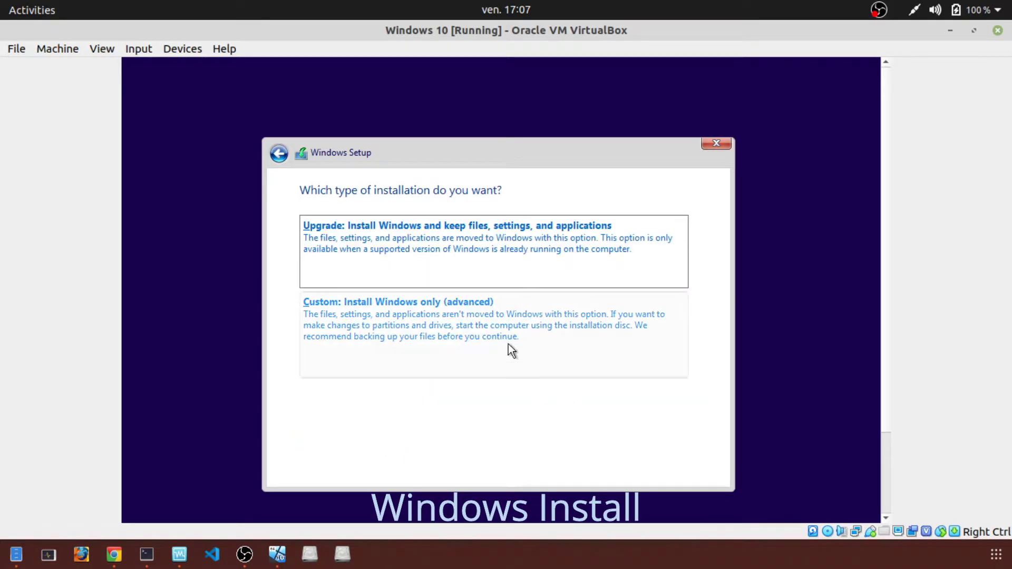
pyautogui.click(448, 312)
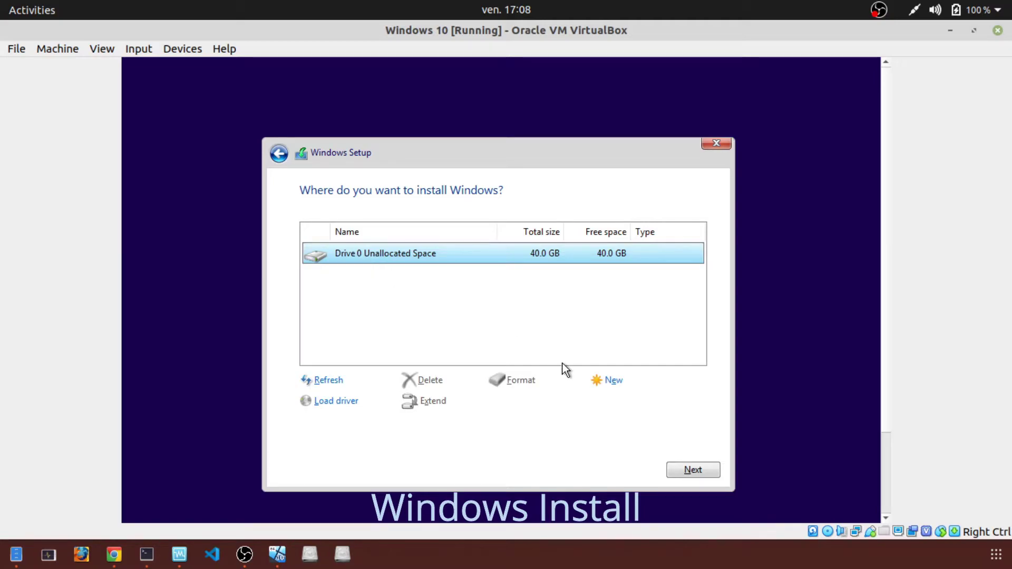
# - Create a 40960 MB partition on Drive 0 and install Windows on Partition 2
pyautogui.click(614, 382)
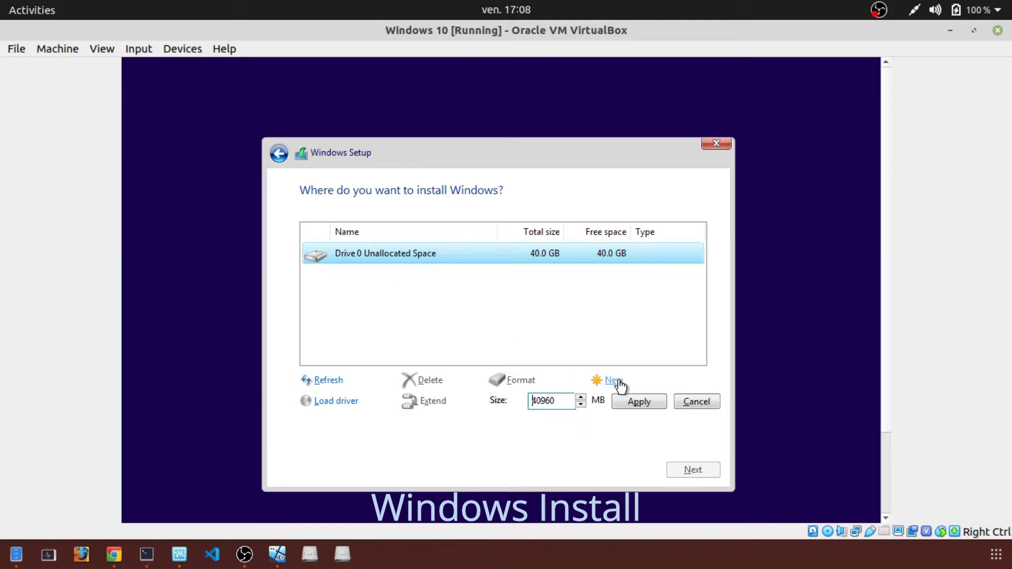
pyautogui.click(641, 402)
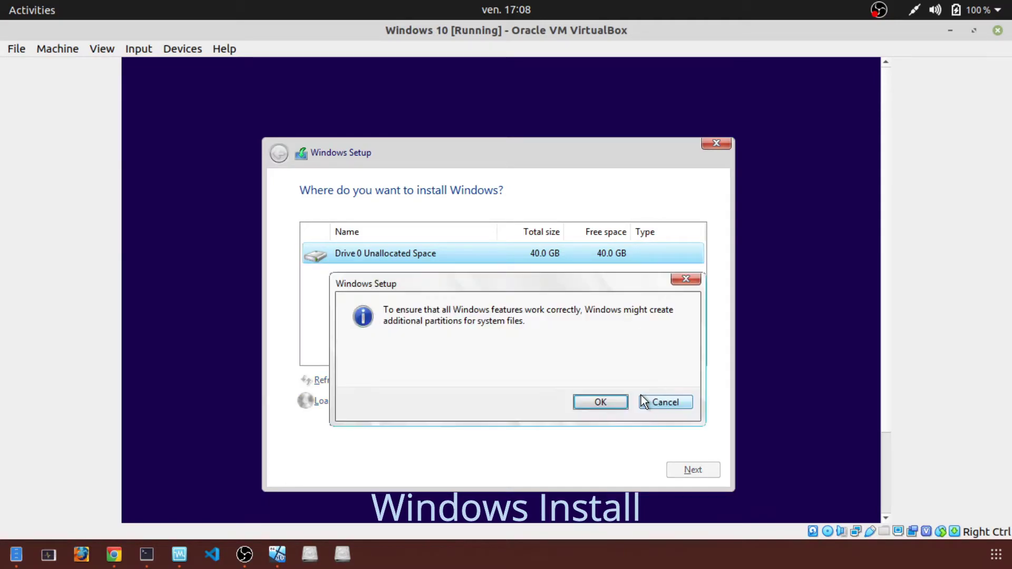
pyautogui.click(609, 402)
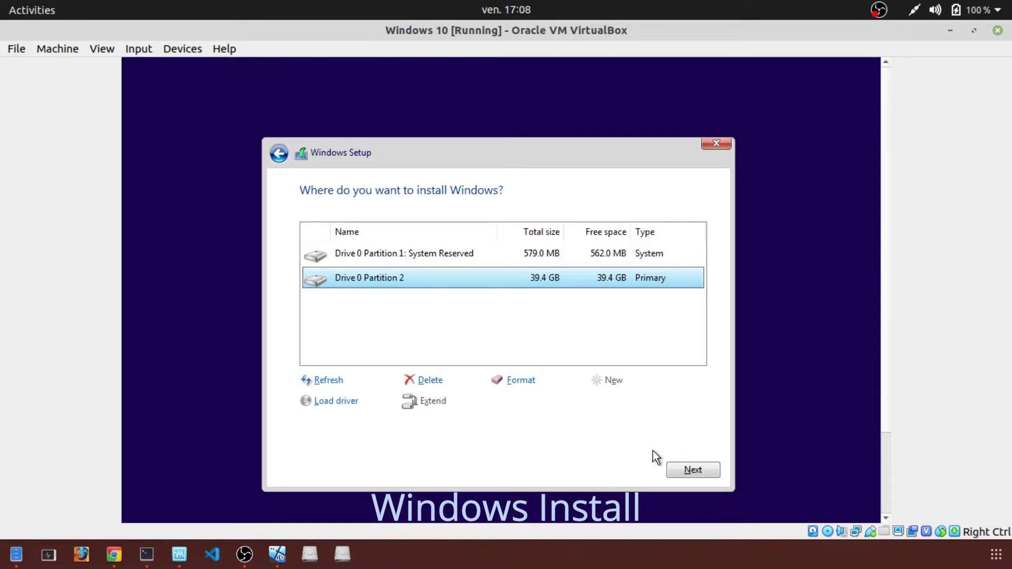
pyautogui.click(694, 472)
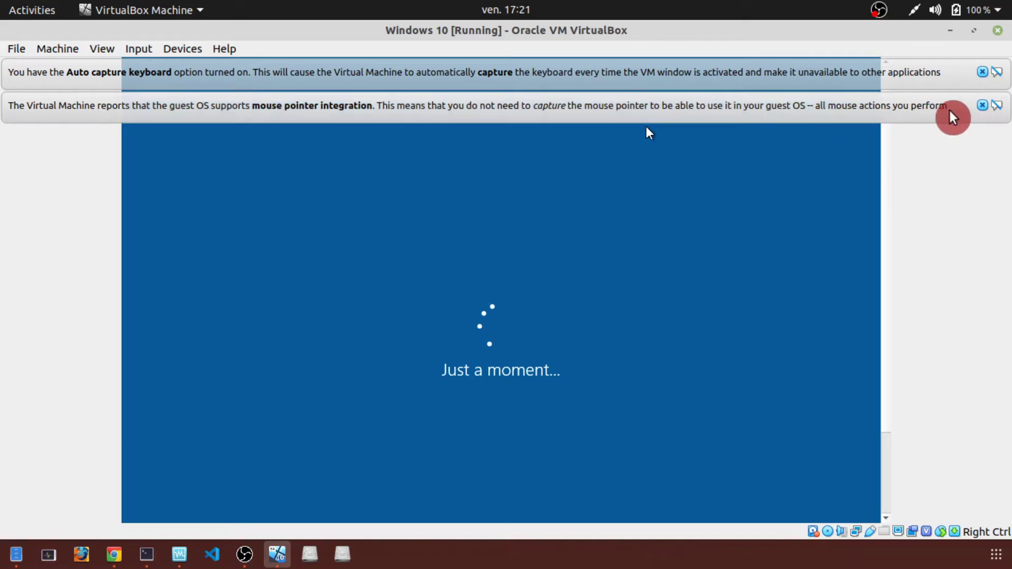
# - Close the mouse-integration and keyboard auto-capture notices above the VM
pyautogui.click(982, 104)
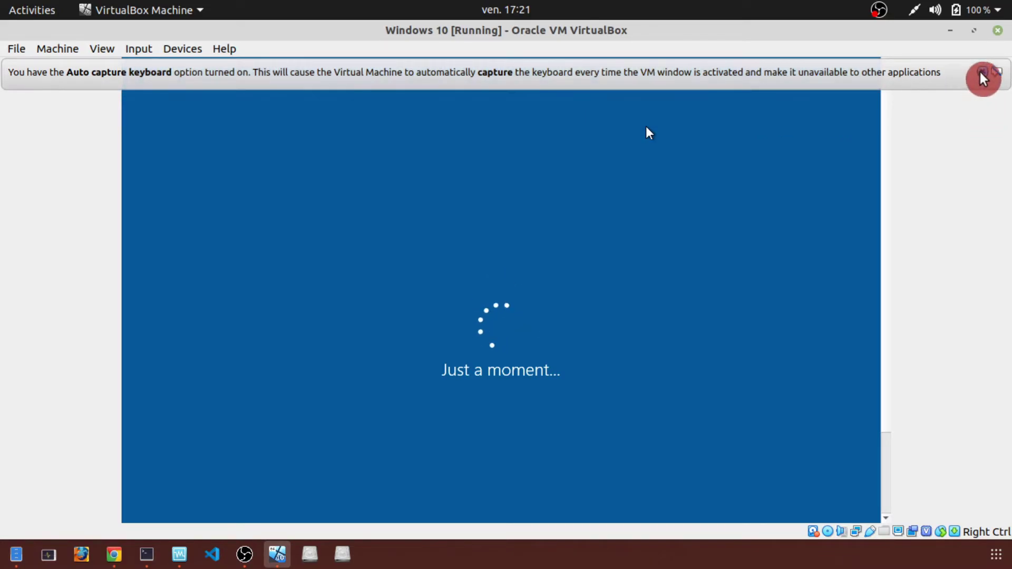
pyautogui.click(982, 72)
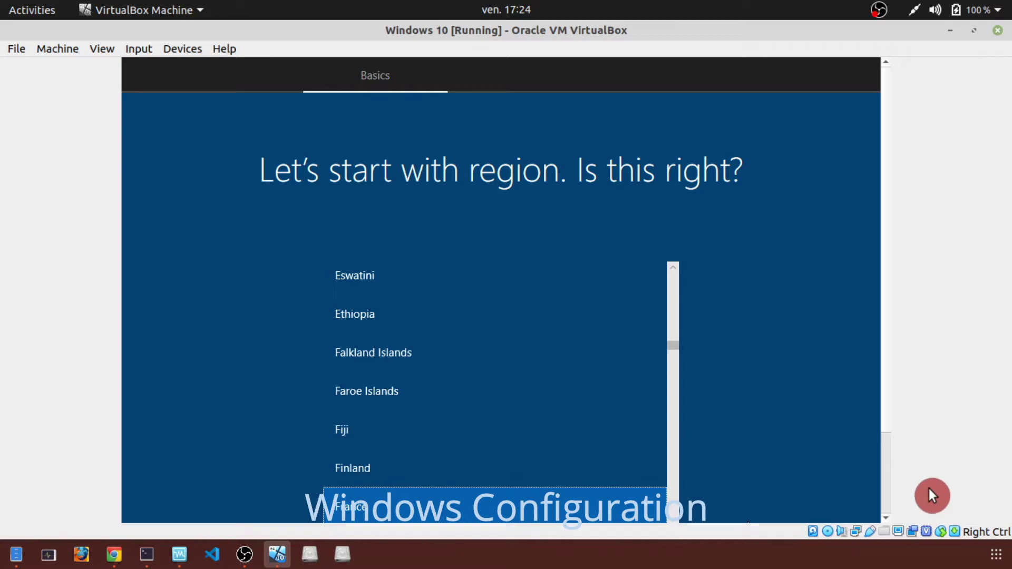
# - Turn on View > Scaled Mode and maximize the VM window so the region page fits
pyautogui.click(886, 517)
pyautogui.click(886, 518)
pyautogui.click(886, 518)
pyautogui.click(886, 518)
pyautogui.click(886, 518)
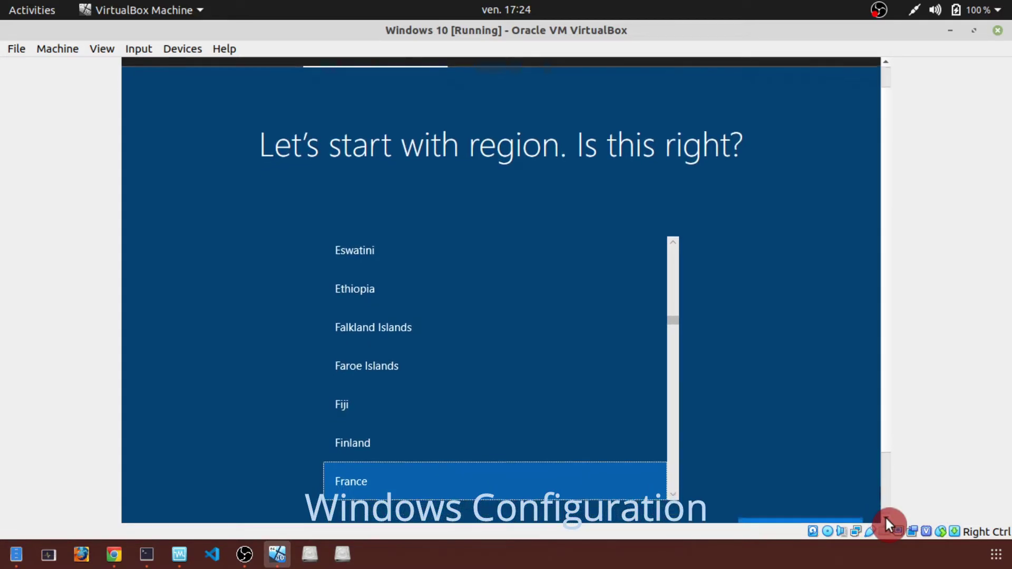
pyautogui.moveTo(885, 516); pyautogui.dragTo(886, 516)
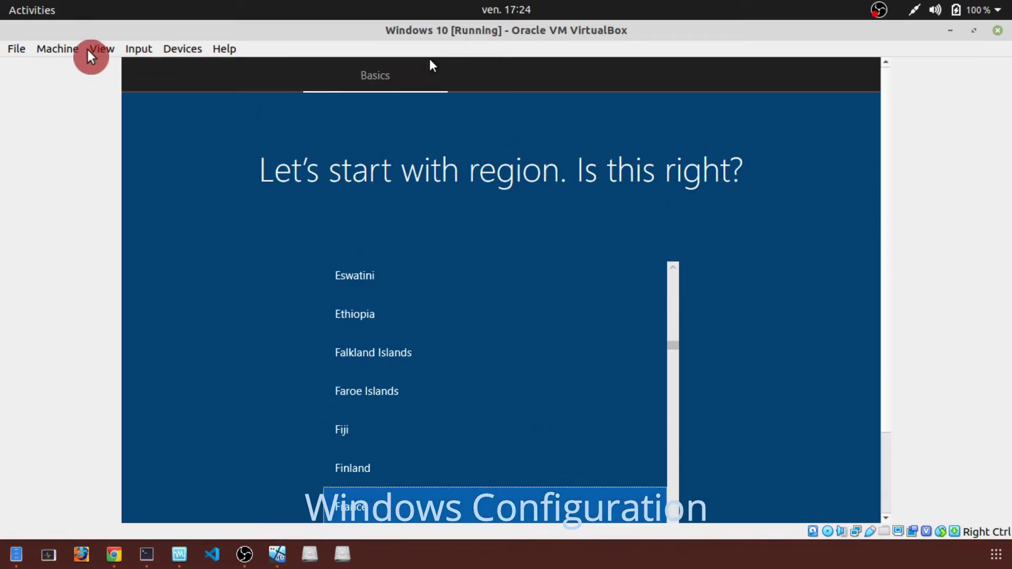
pyautogui.click(104, 48)
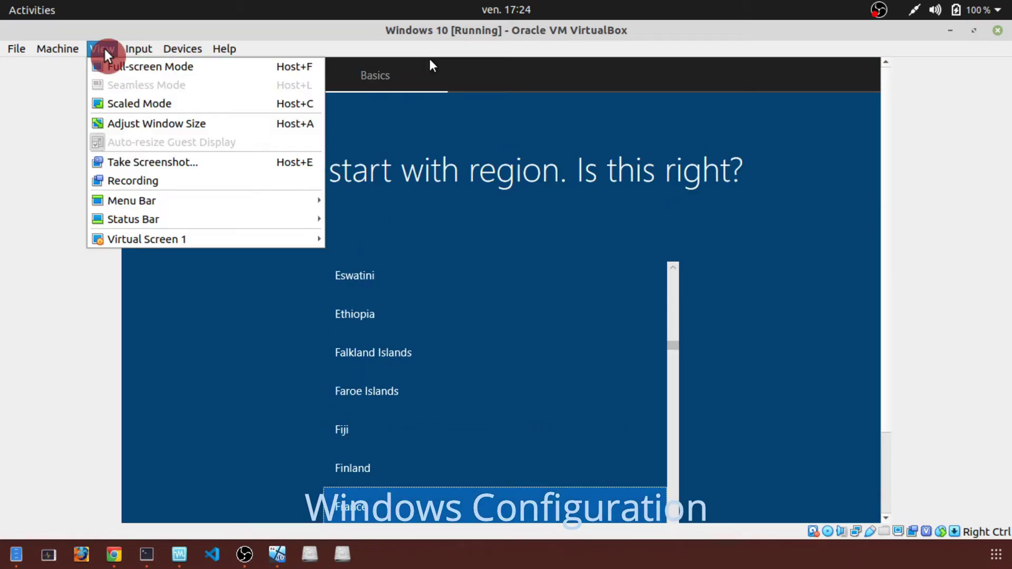
pyautogui.click(196, 106)
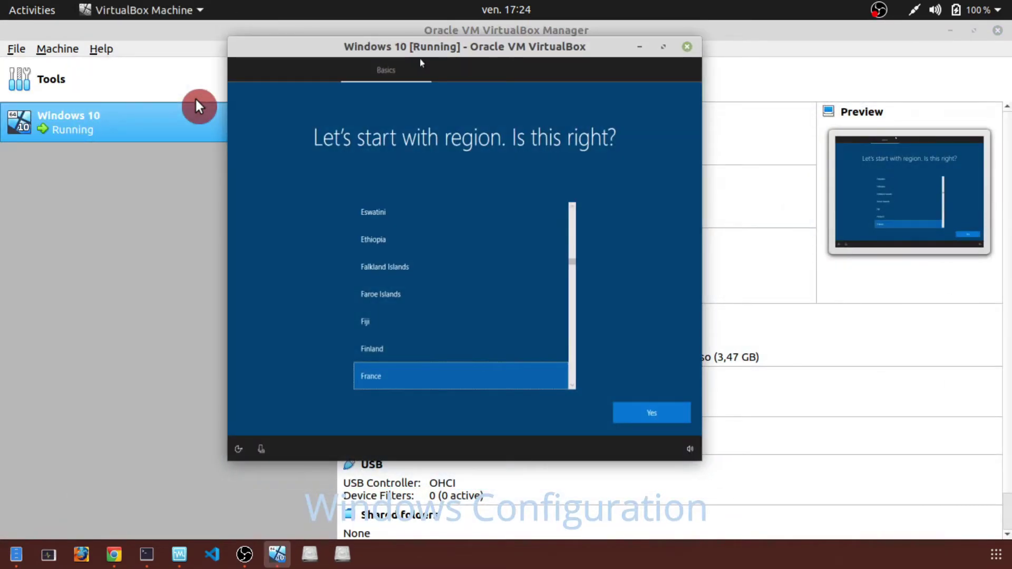
pyautogui.click(664, 47)
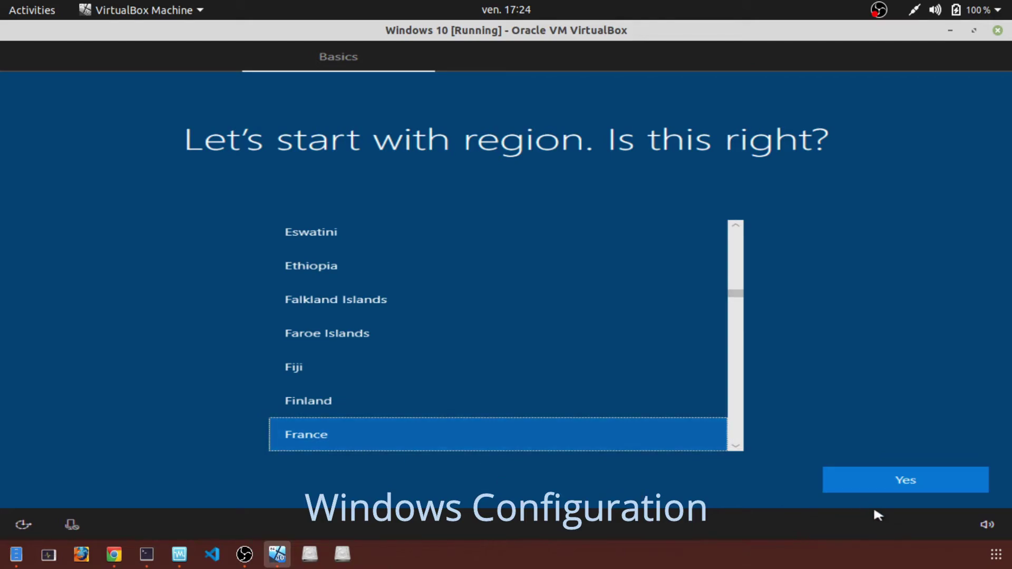
# - Confirm France as the region, choose French as keyboard layout, and skip a second layout
pyautogui.click(894, 482)
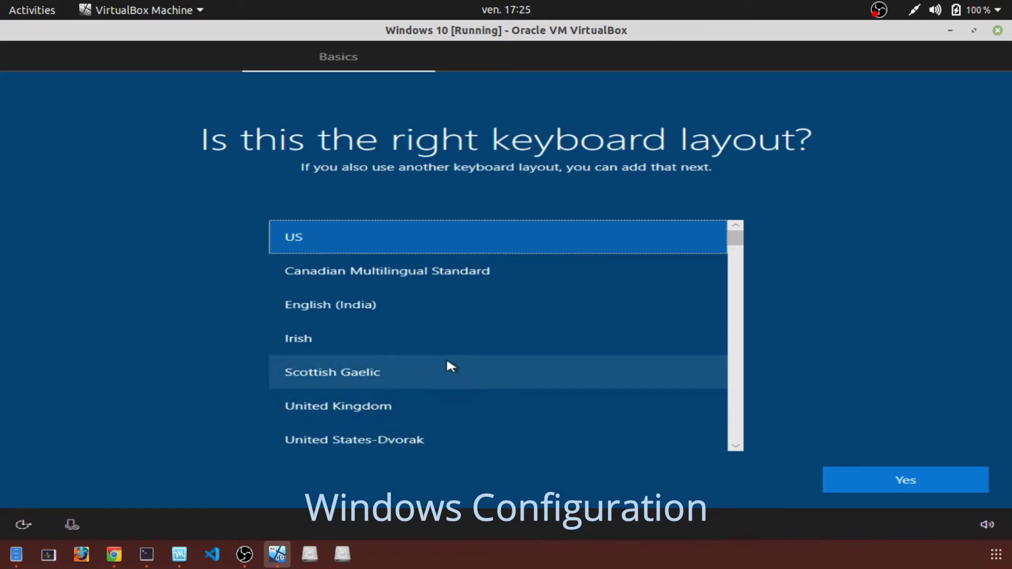
pyautogui.scroll(-2, 448, 358)
pyautogui.scroll(-3, 449, 355)
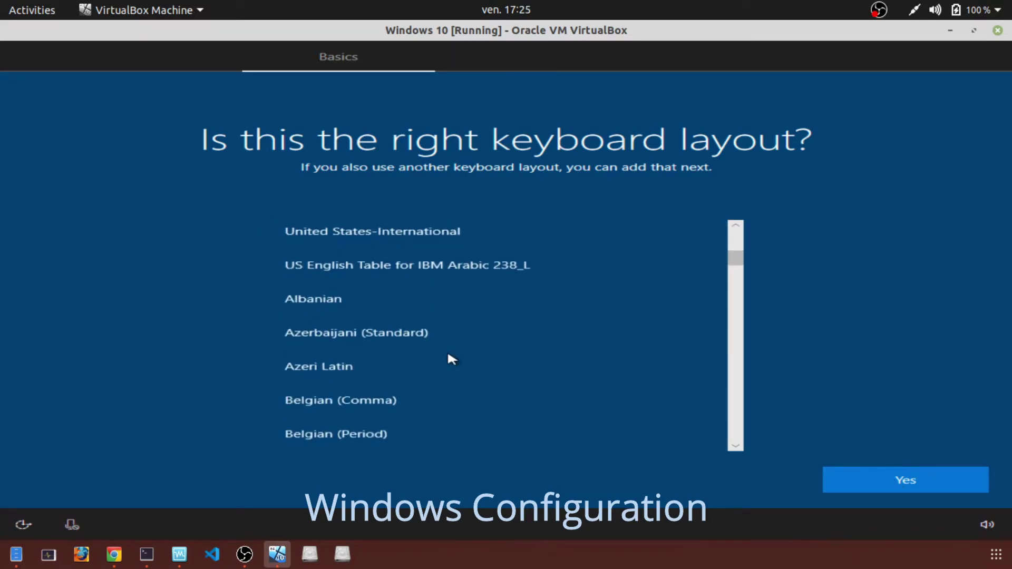
pyautogui.scroll(-3, 450, 357)
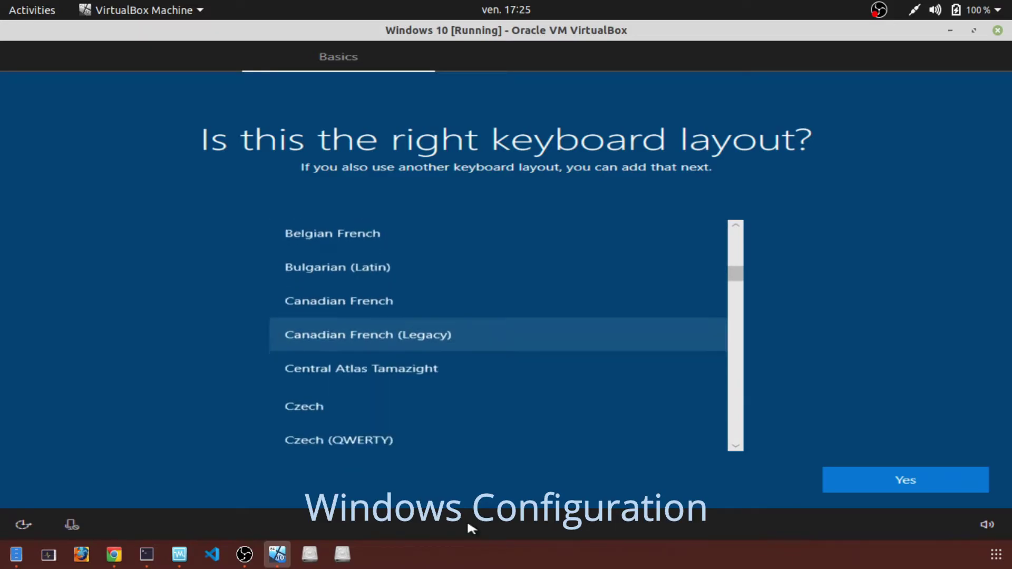
pyautogui.scroll(-3, 310, 378)
pyautogui.scroll(-2, 325, 390)
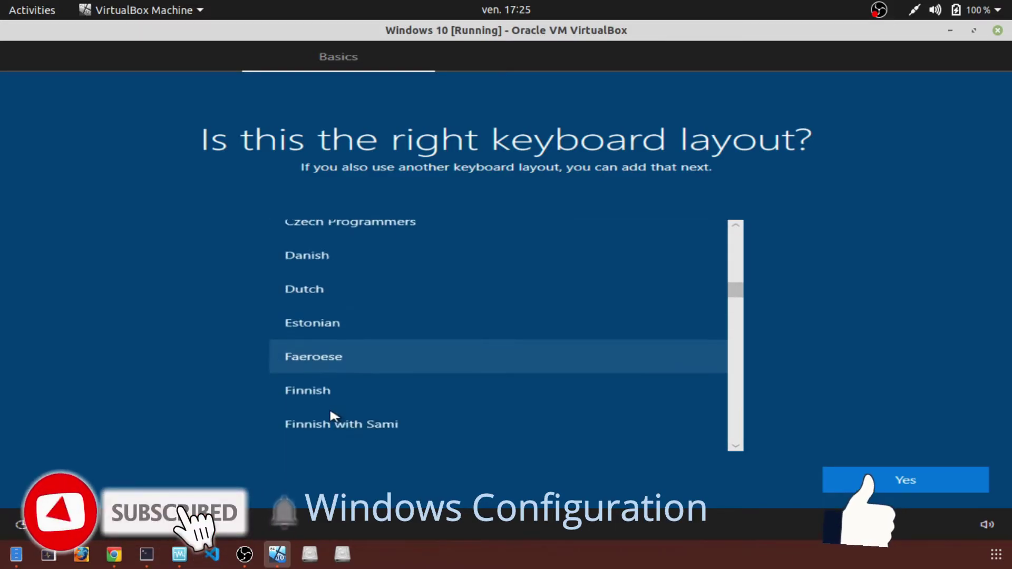
pyautogui.scroll(-2, 364, 382)
pyautogui.scroll(-2, 384, 377)
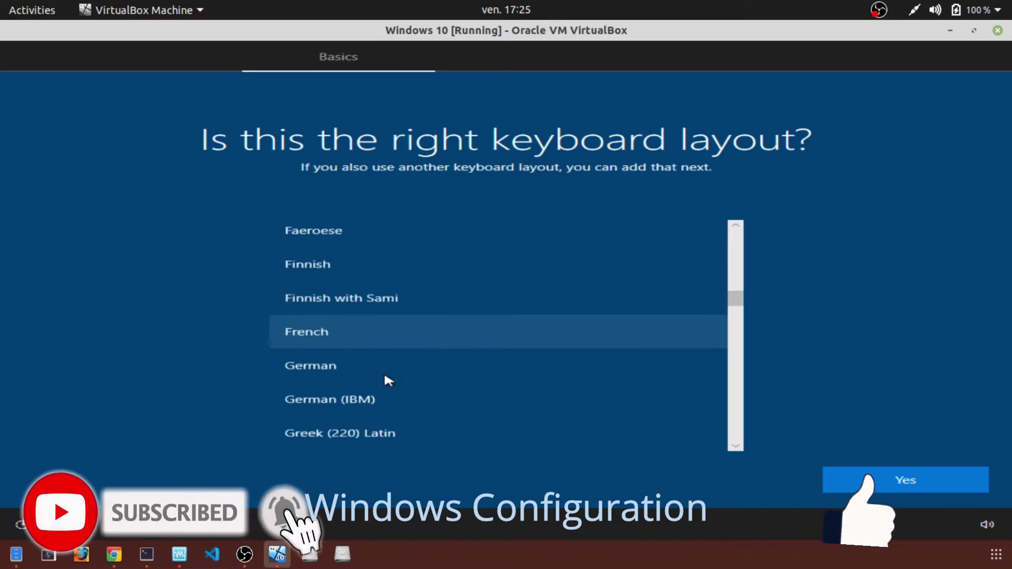
pyautogui.click(335, 324)
pyautogui.click(940, 481)
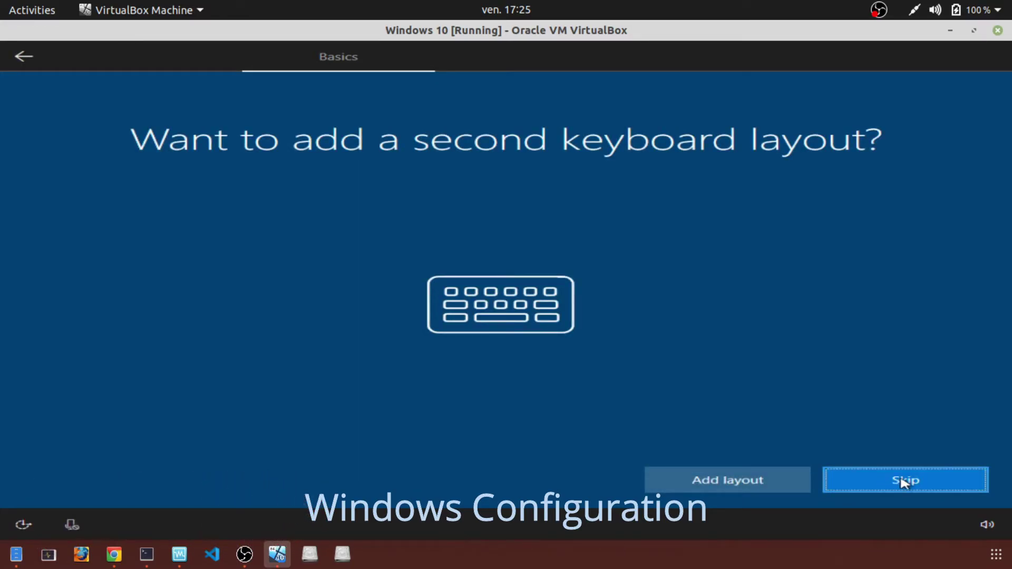
pyautogui.click(903, 481)
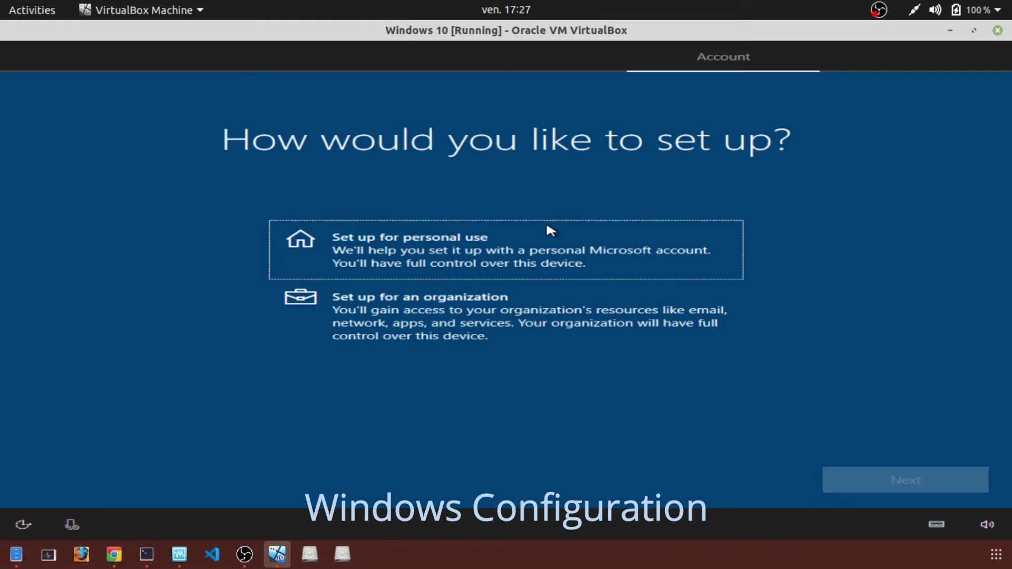
# - Choose 'Set up for an organization', then pick 'Domain join instead' of Microsoft sign-in
pyautogui.click(459, 323)
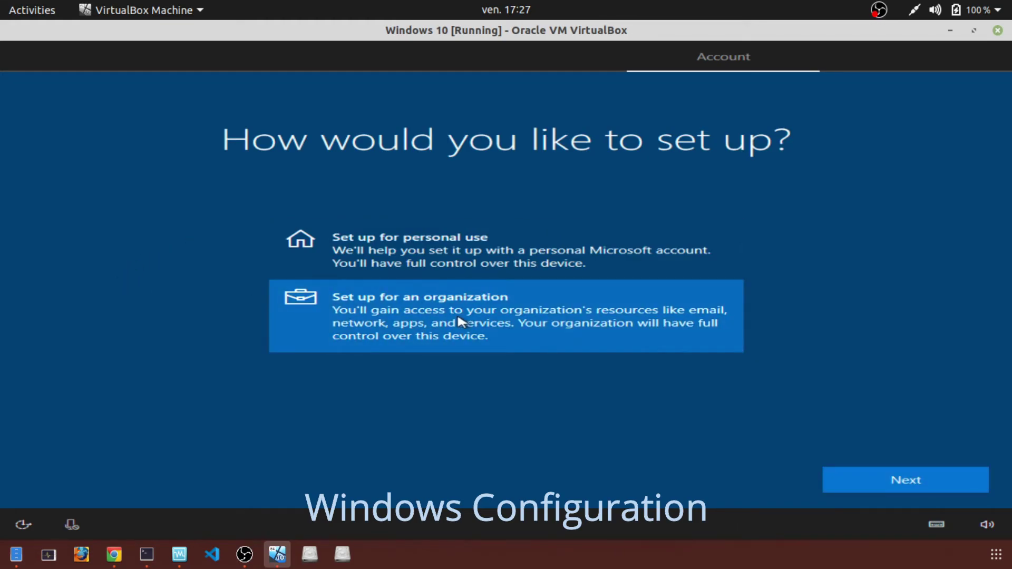
pyautogui.click(879, 481)
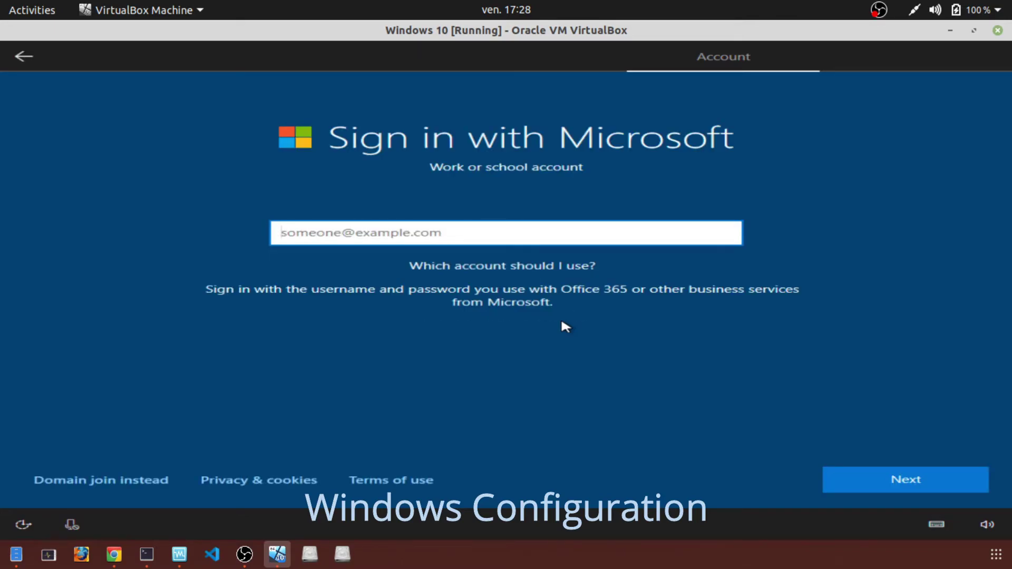
pyautogui.write('techin')
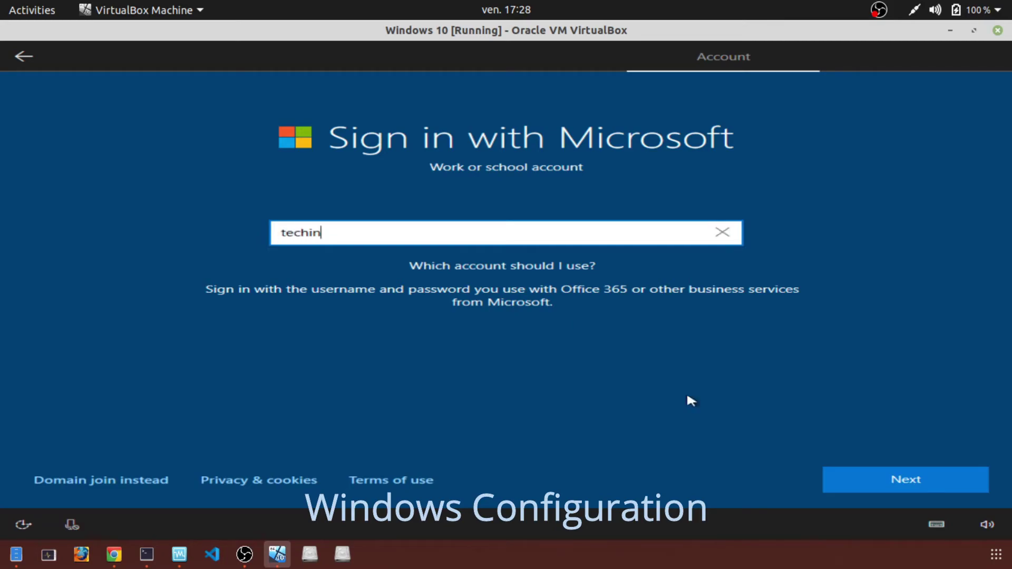
pyautogui.click(911, 479)
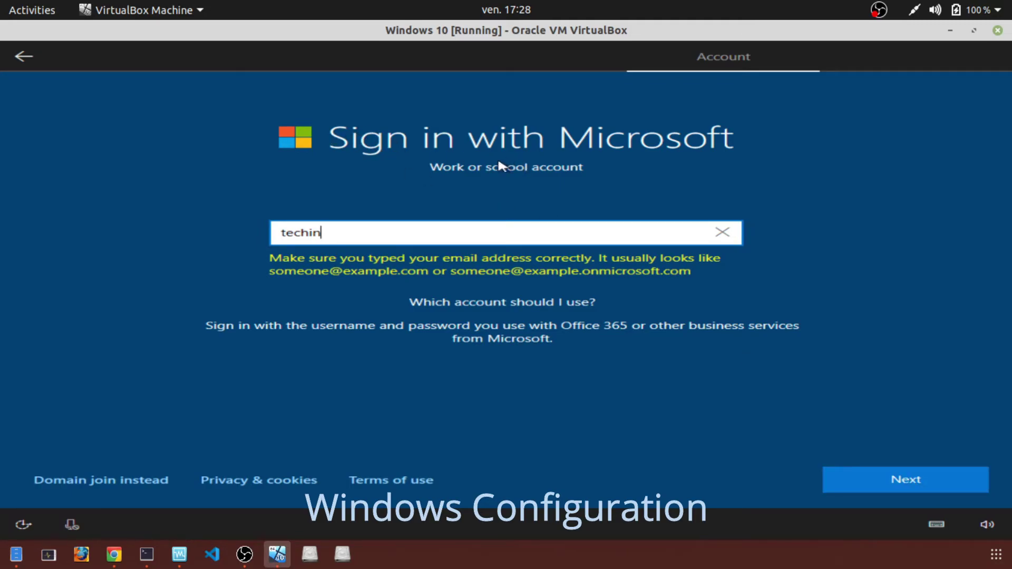
pyautogui.click(121, 481)
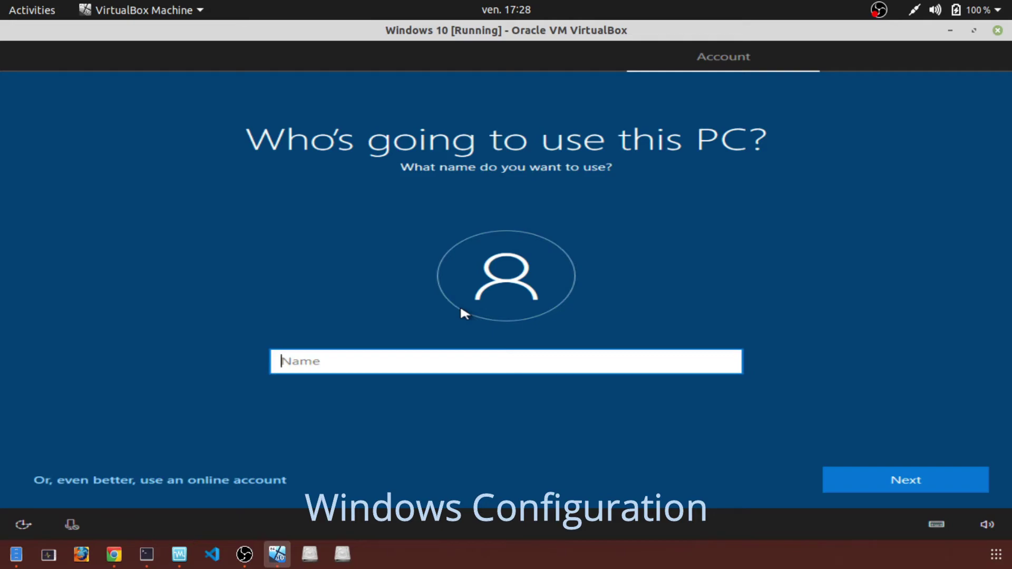
# - Enter the local account user name, then set and confirm its password
pyautogui.write('techin')
pyautogui.click(904, 482)
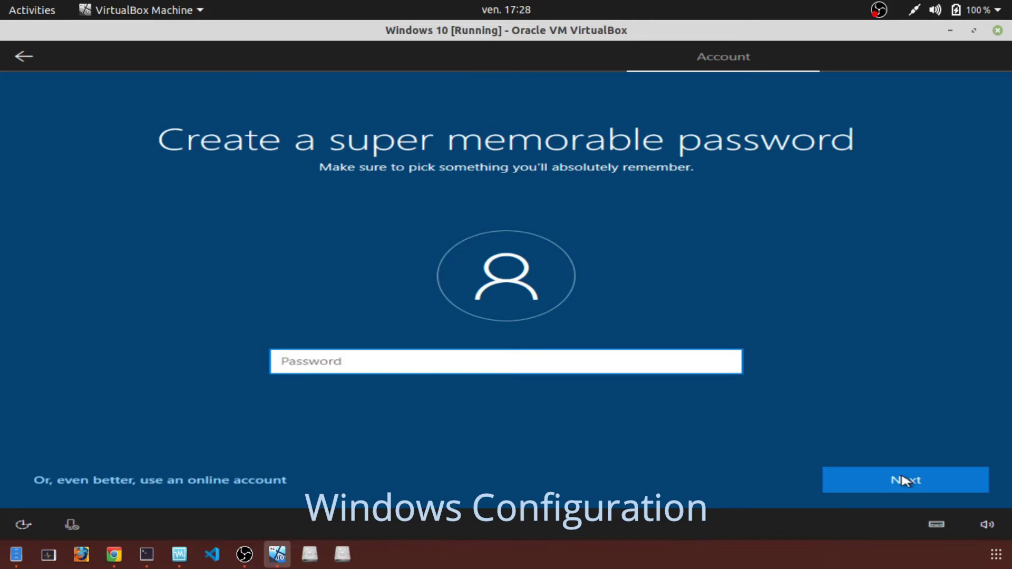
pyautogui.write('pass')
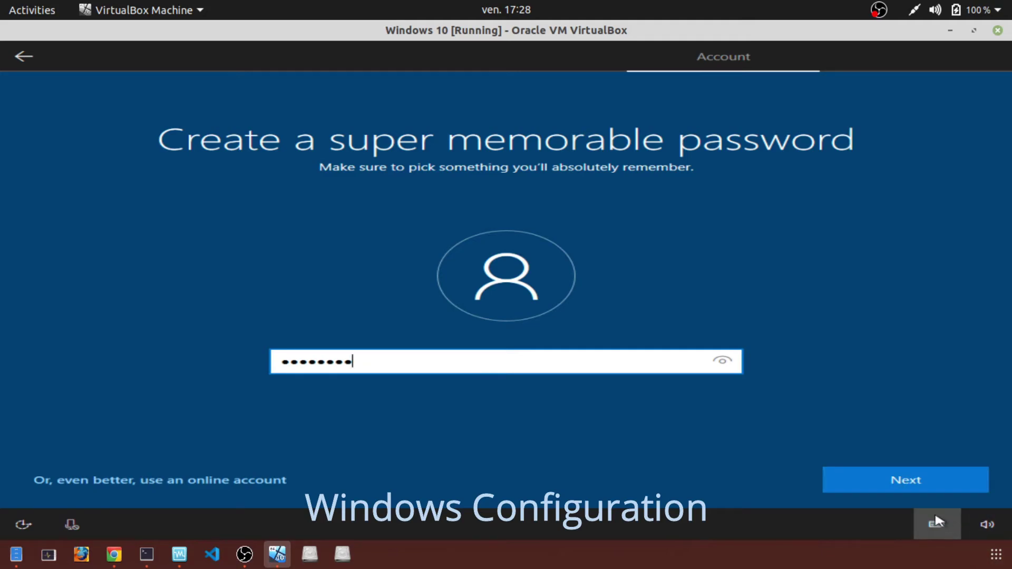
pyautogui.click(927, 477)
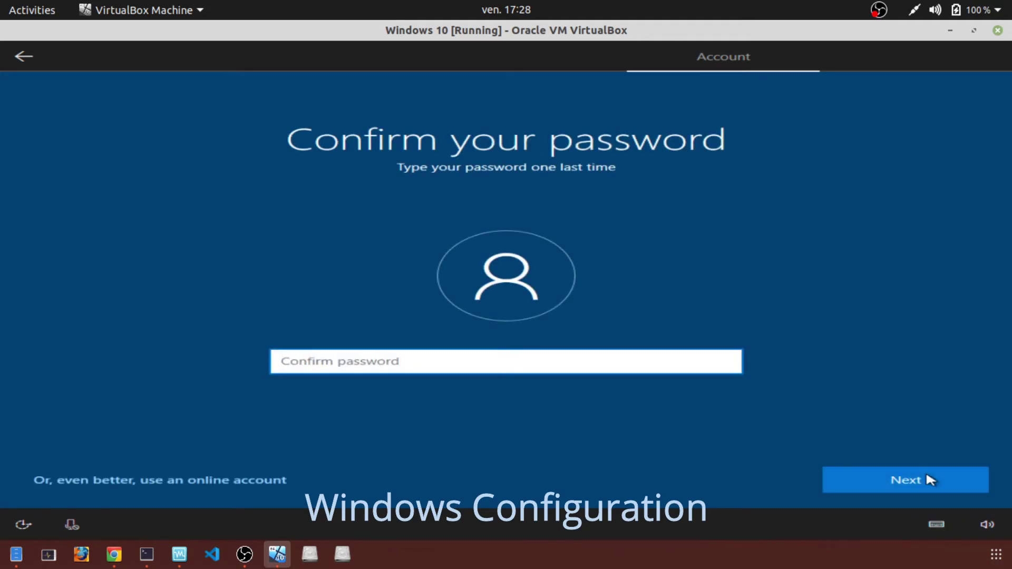
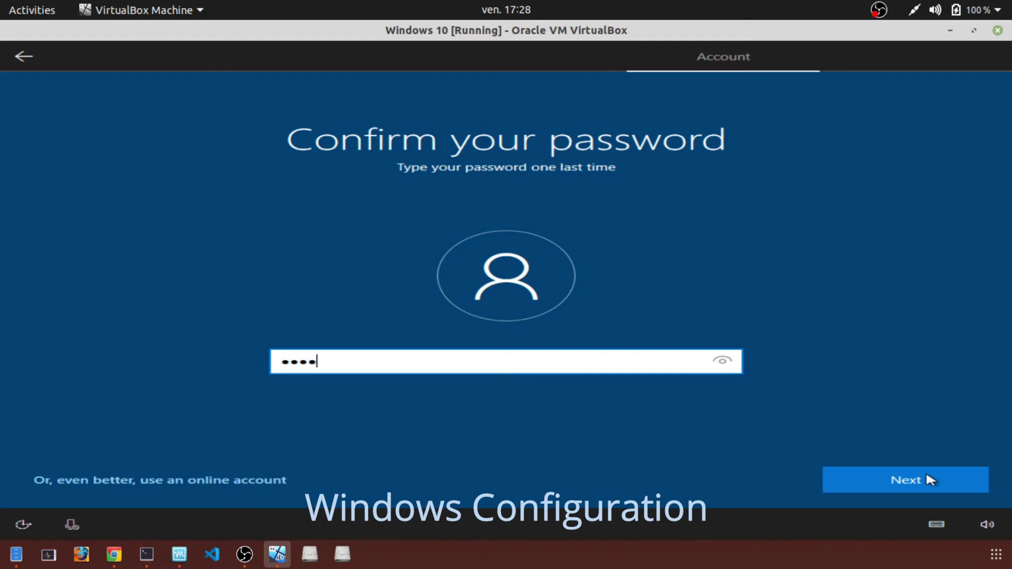
pyautogui.click(925, 471)
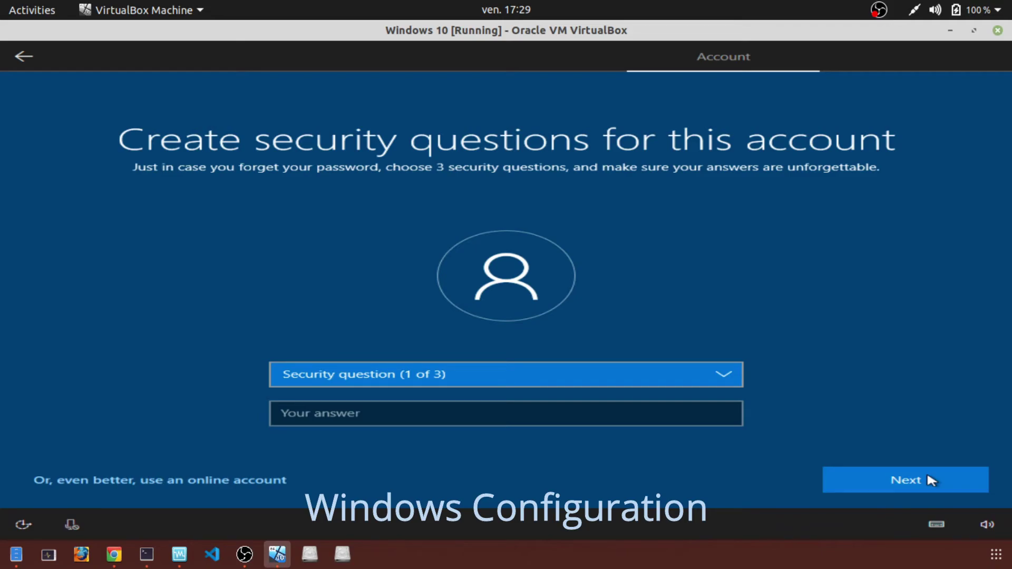
# - Answer the first security question about the first pet's name
pyautogui.click(495, 376)
pyautogui.click(494, 388)
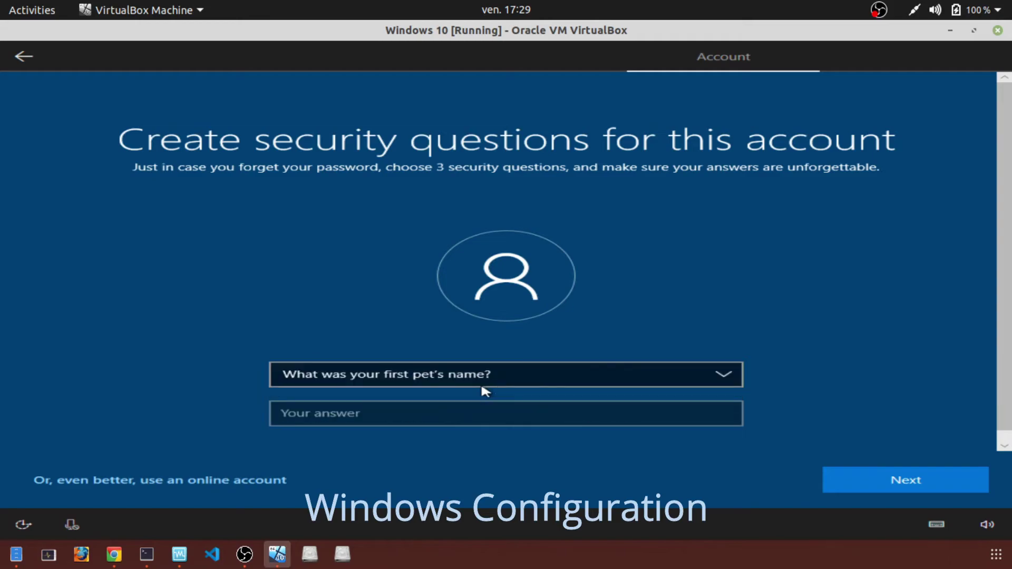
pyautogui.click(431, 419)
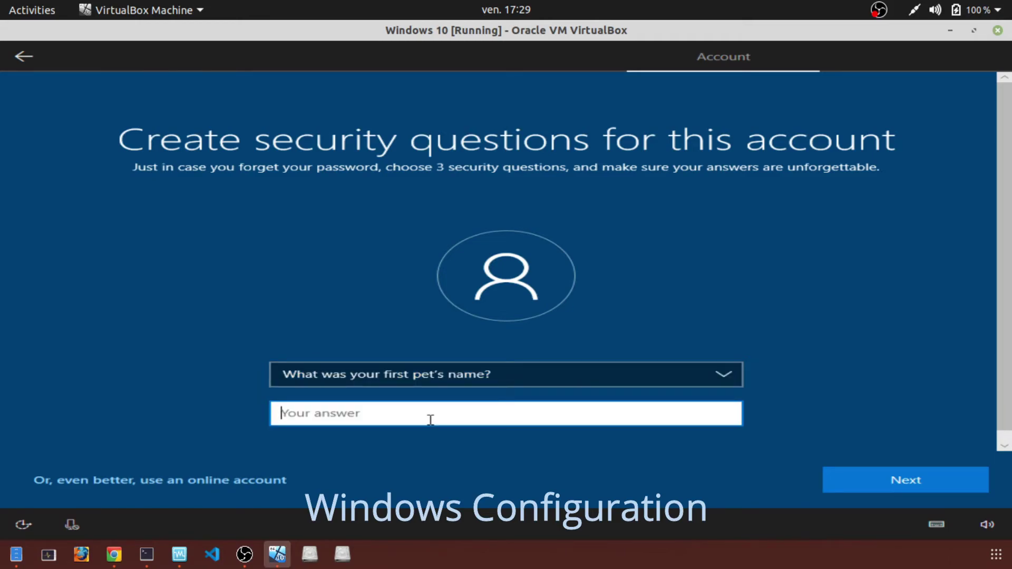
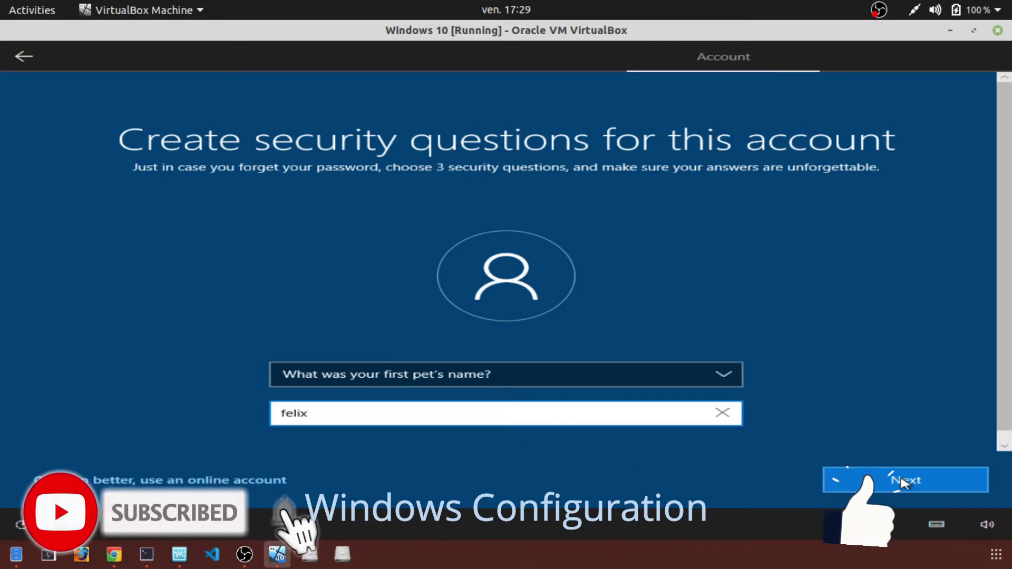
pyautogui.click(904, 483)
# - Answer the second security question about the city of birth
pyautogui.click(723, 374)
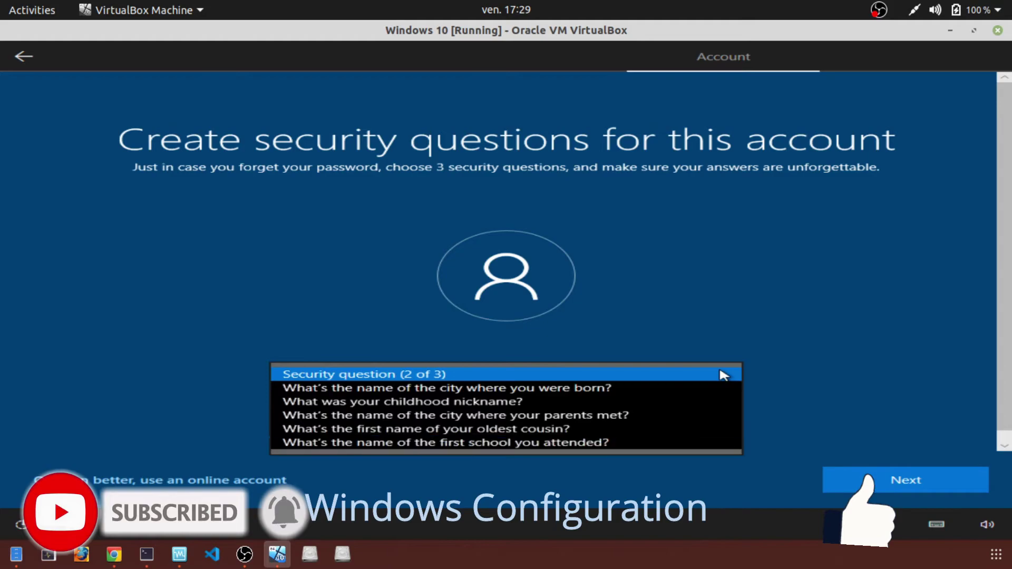
pyautogui.click(622, 389)
pyautogui.click(408, 414)
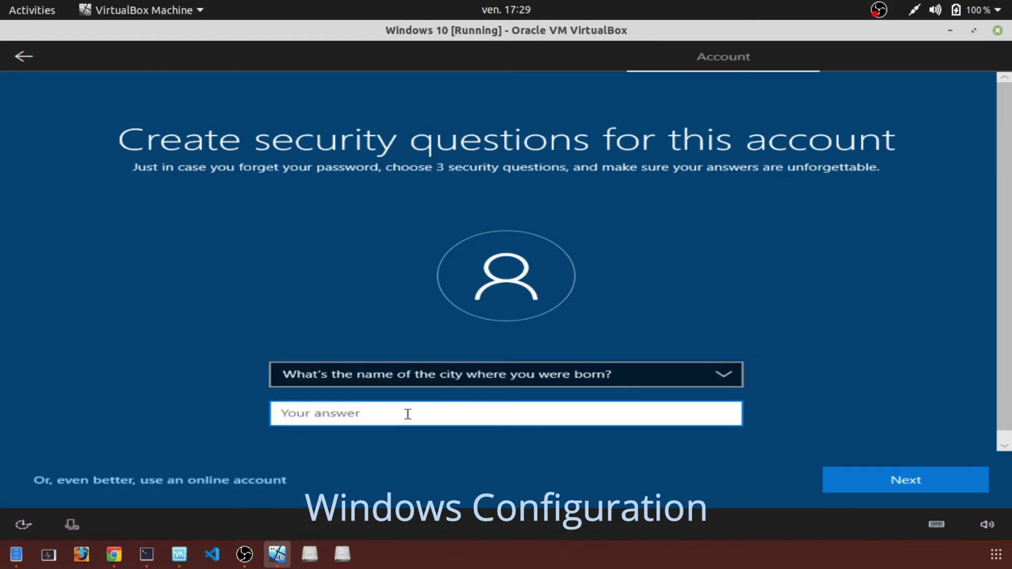
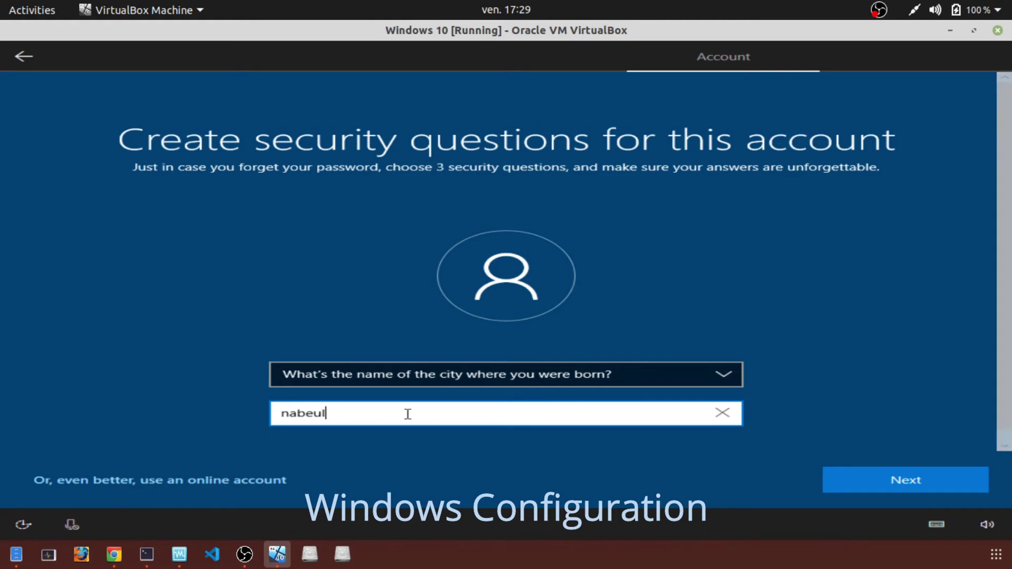
pyautogui.click(867, 485)
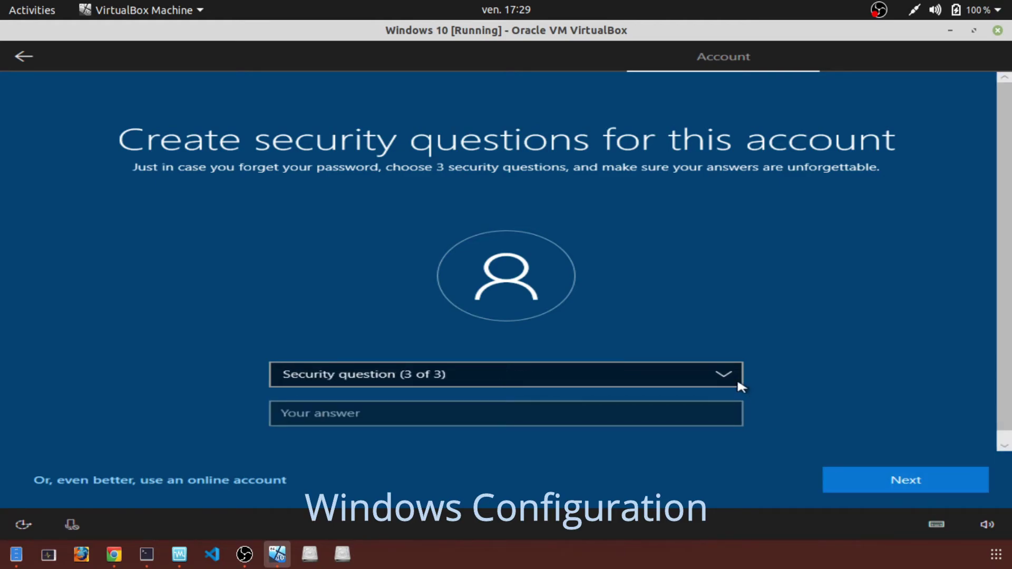
# - Answer the third security question about the childhood nickname
pyautogui.click(722, 375)
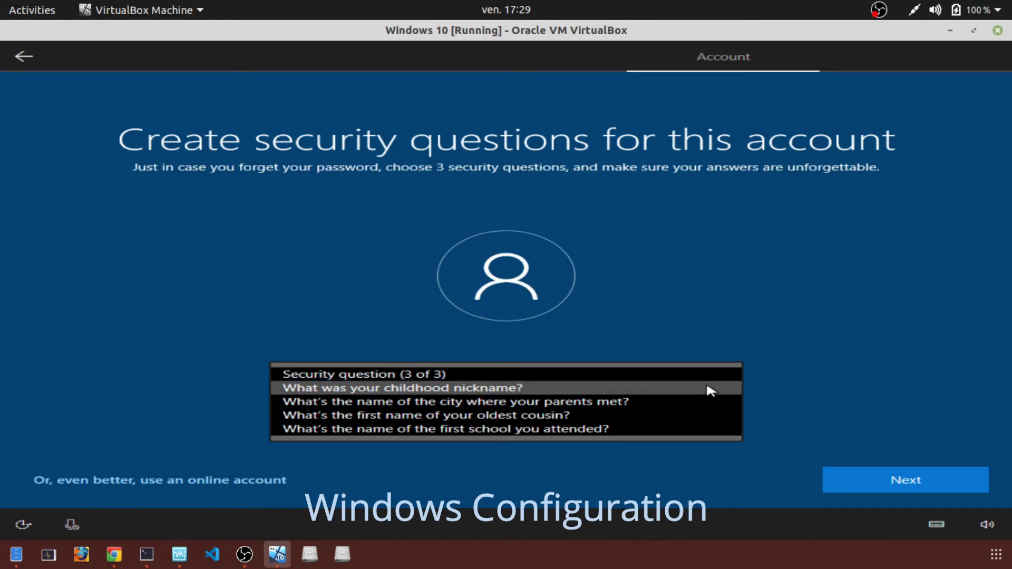
pyautogui.click(710, 391)
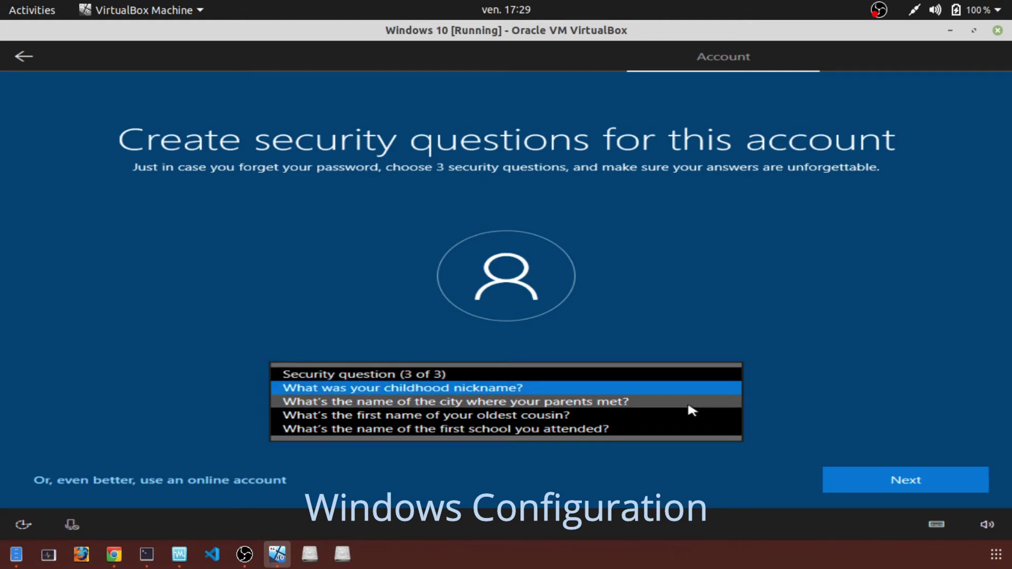
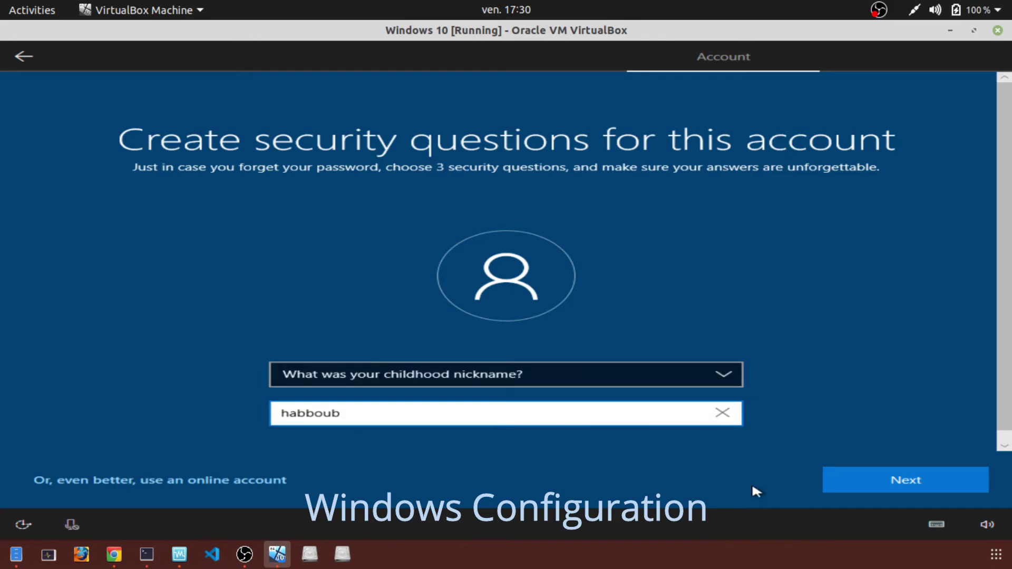
pyautogui.click(922, 480)
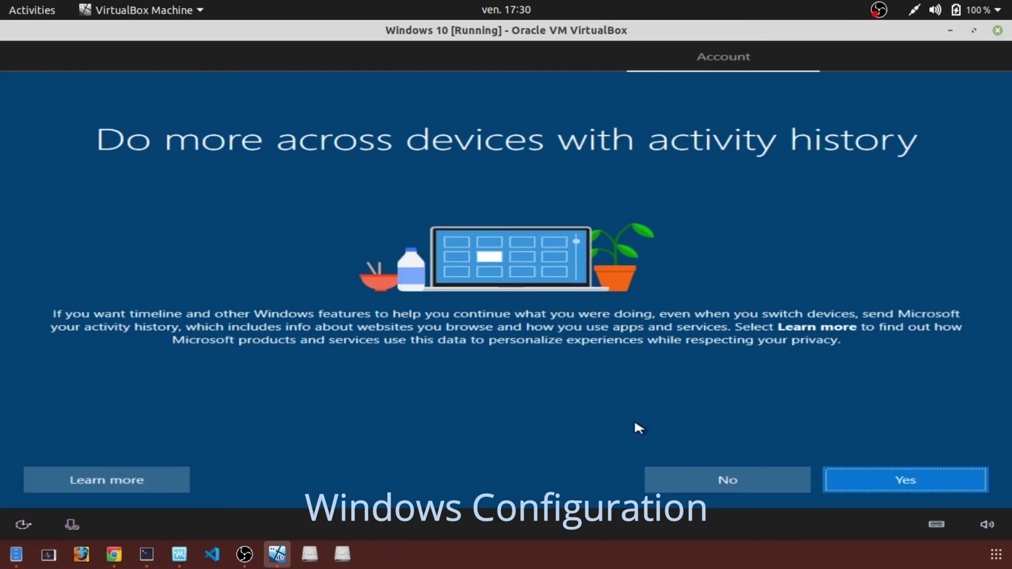
# - Decline activity history, Cortana, online speech recognition and location sharing
pyautogui.click(717, 481)
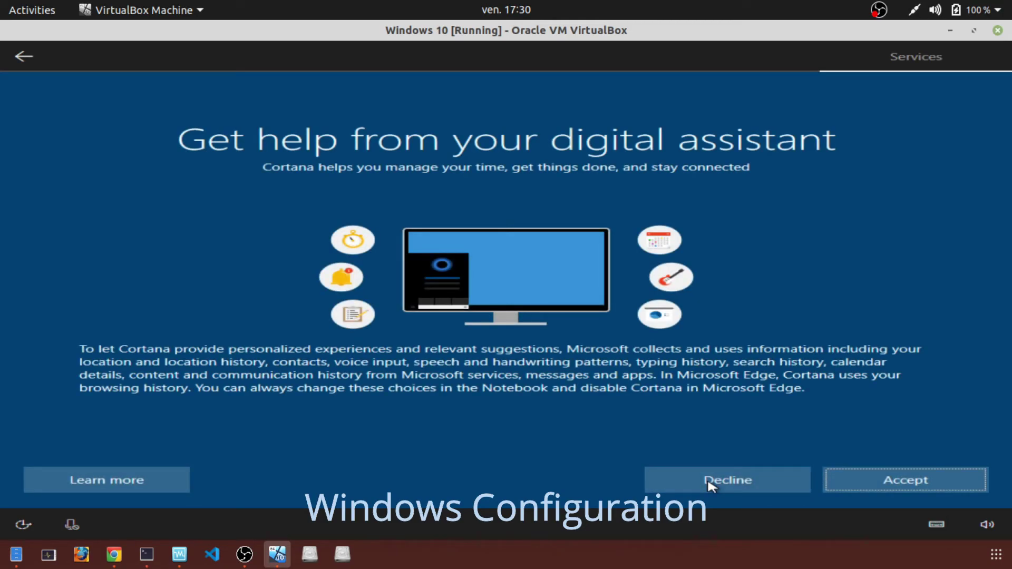
pyautogui.click(711, 482)
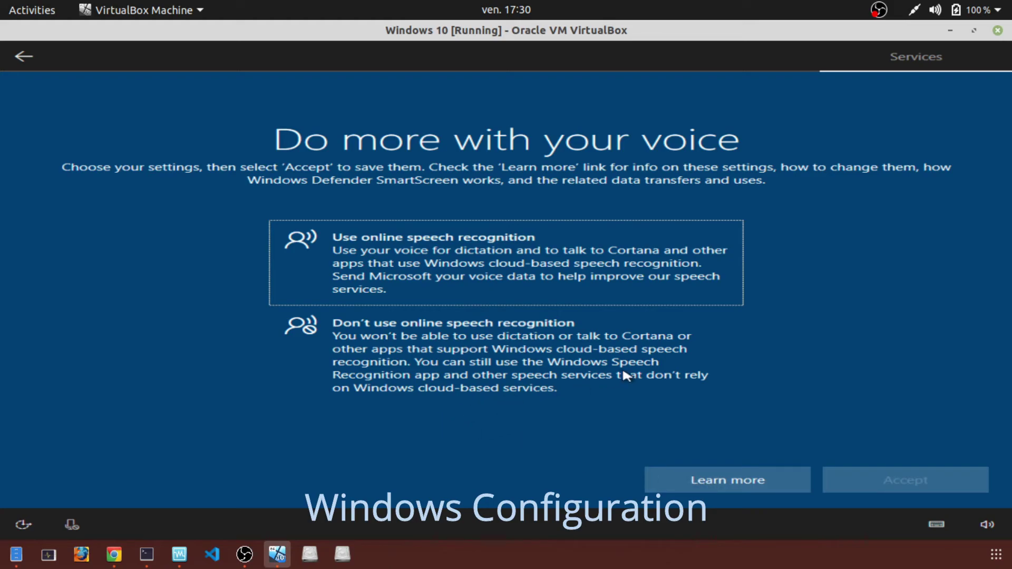
pyautogui.click(513, 363)
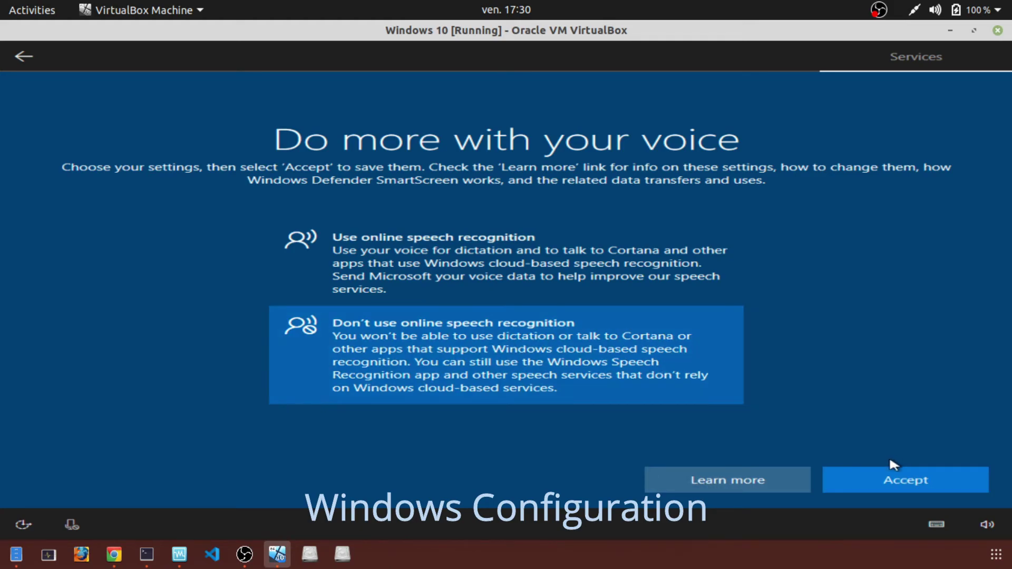
pyautogui.click(891, 482)
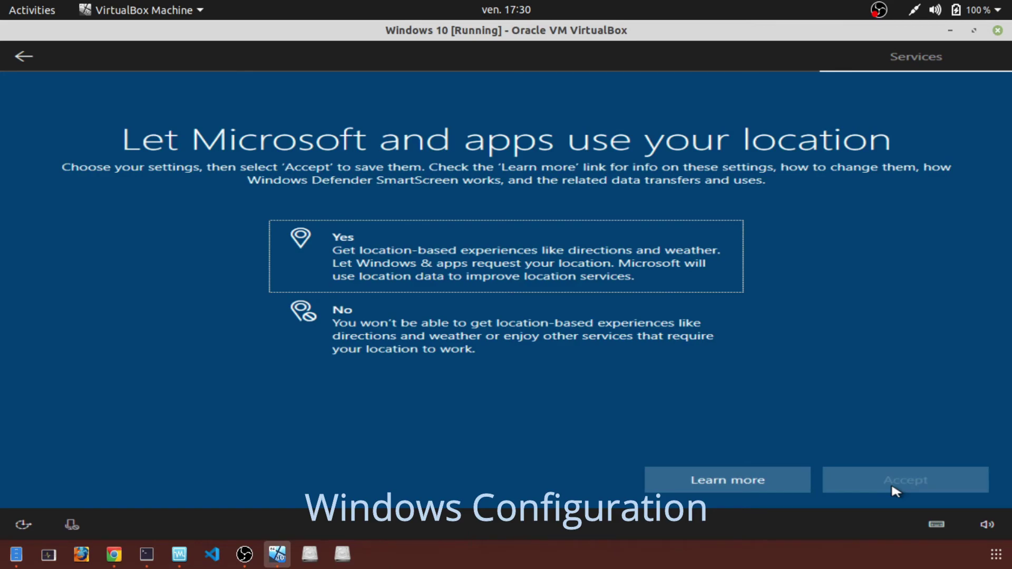
pyautogui.click(463, 332)
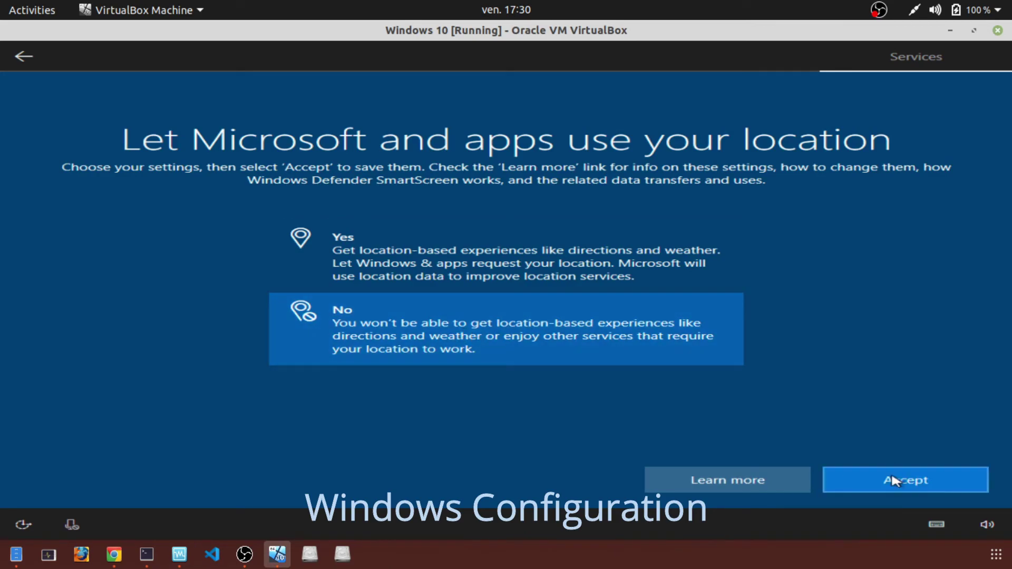
pyautogui.click(893, 481)
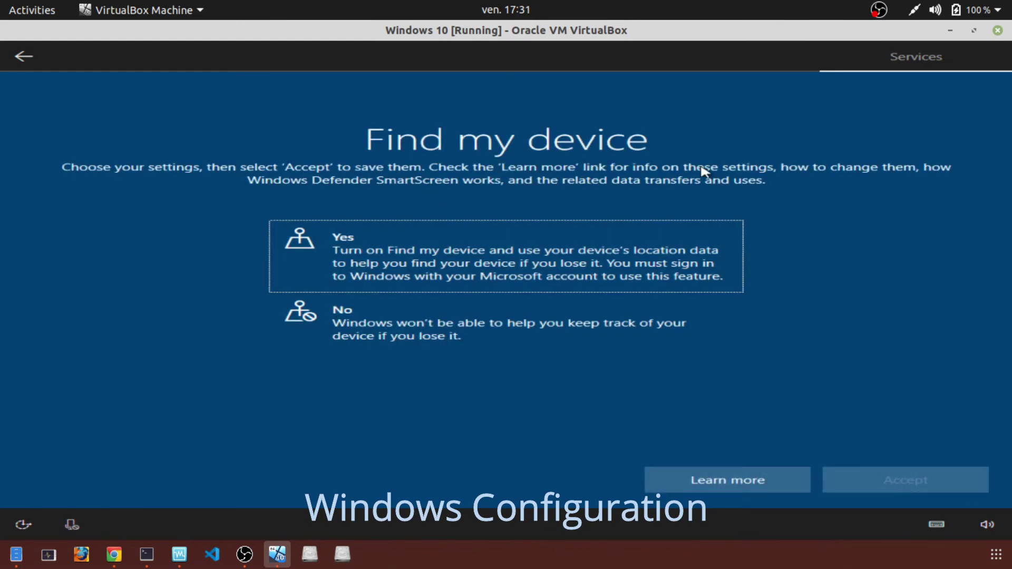
# - Turn off Find my device and choose Basic diagnostic data
pyautogui.click(422, 333)
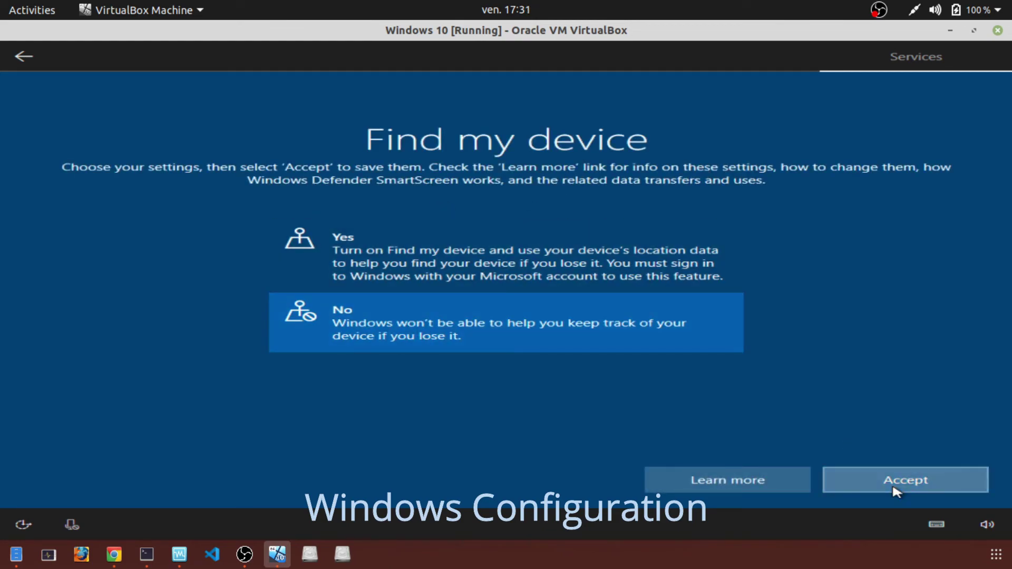
pyautogui.click(893, 486)
pyautogui.scroll(-1, 468, 369)
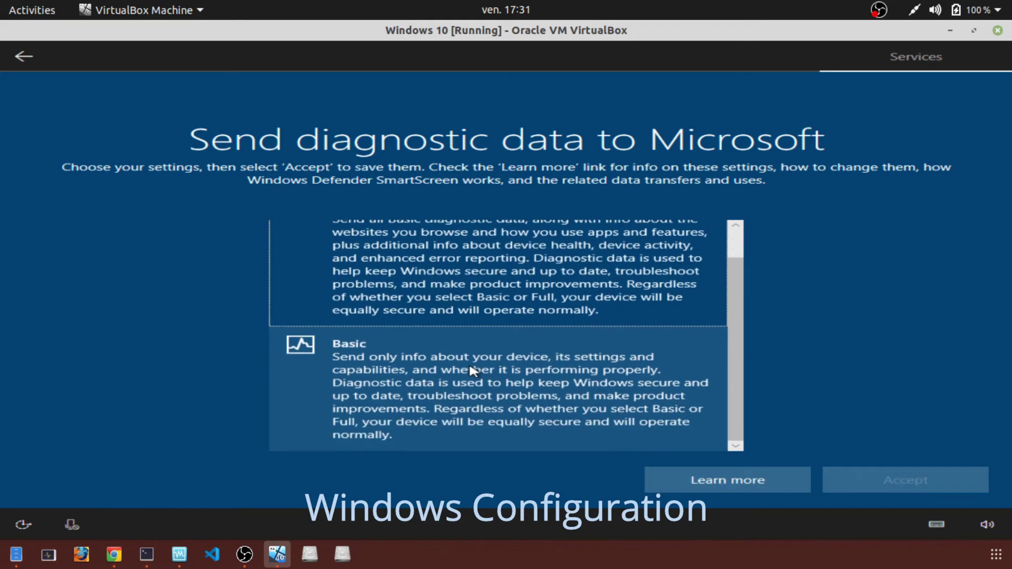
pyautogui.click(453, 375)
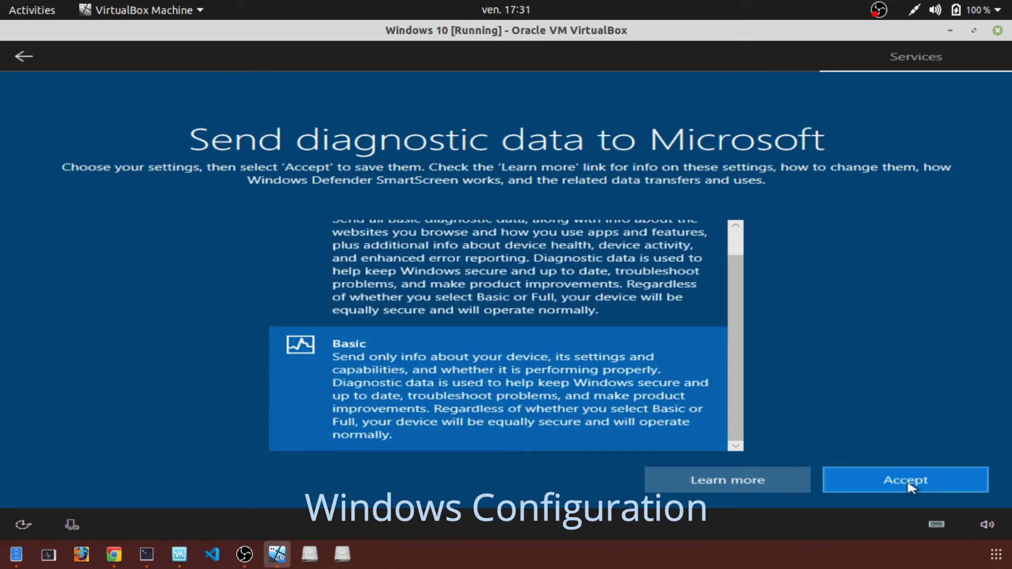
pyautogui.click(907, 480)
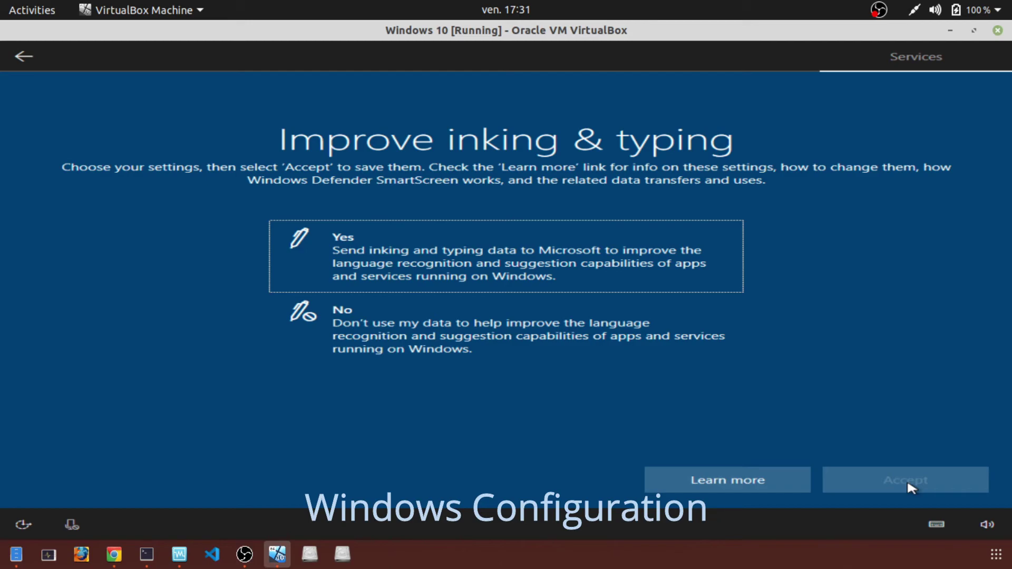
# - Decline inking and typing data, tailored experiences and the advertising ID
pyautogui.click(406, 327)
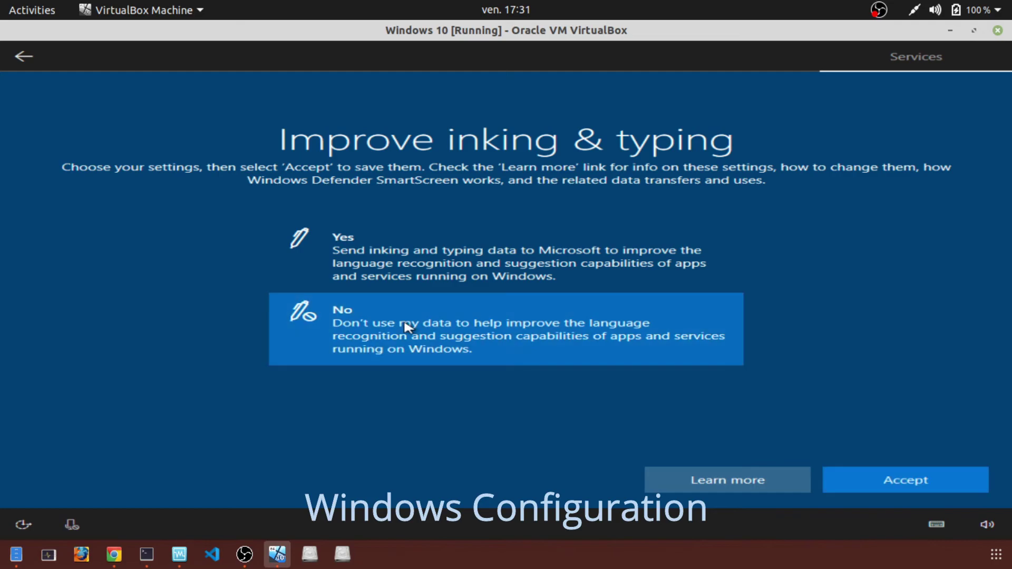
pyautogui.click(910, 482)
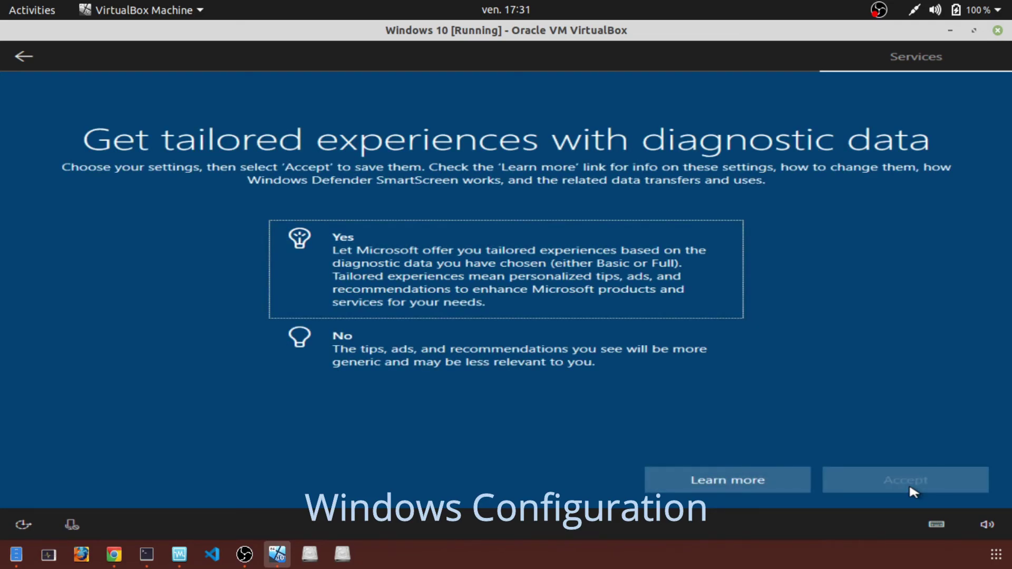
pyautogui.click(467, 347)
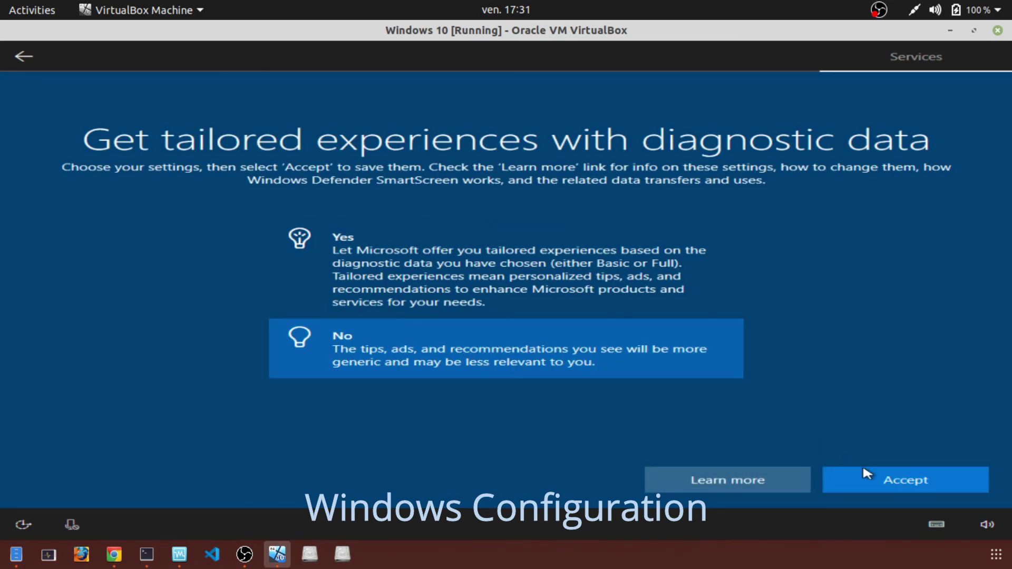
pyautogui.click(895, 496)
pyautogui.click(460, 340)
# - Accept the declined advertising ID setting and wait while Windows finalizes setup
pyautogui.click(909, 481)
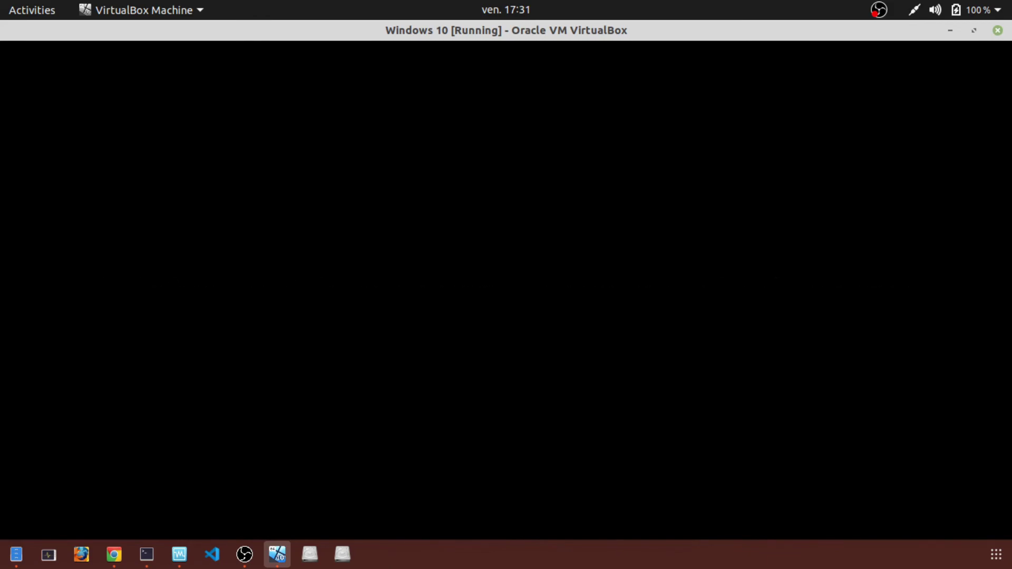
pyautogui.hotkey('alt', 'Tab')
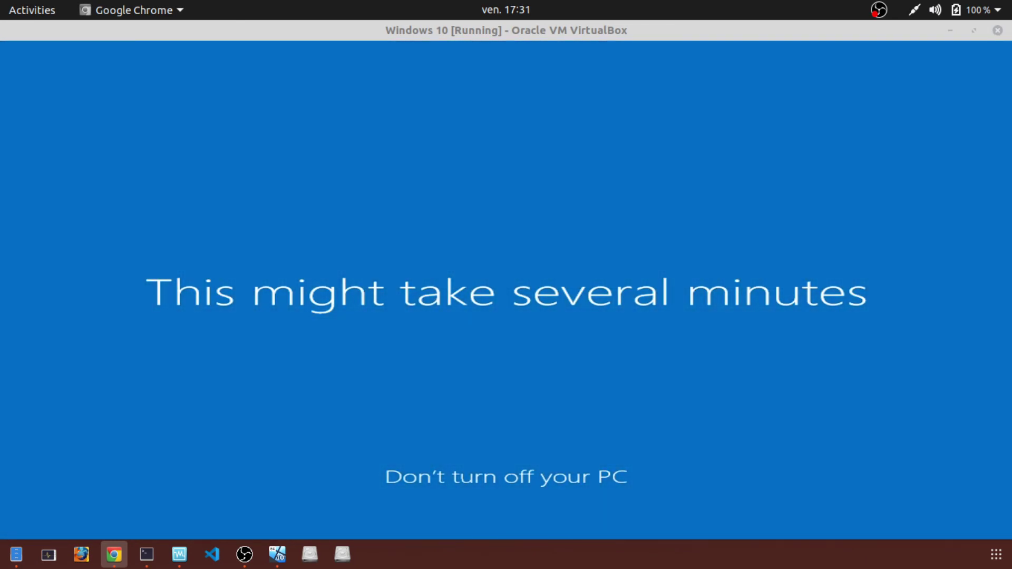
pyautogui.hotkey('alt', 'Tab')
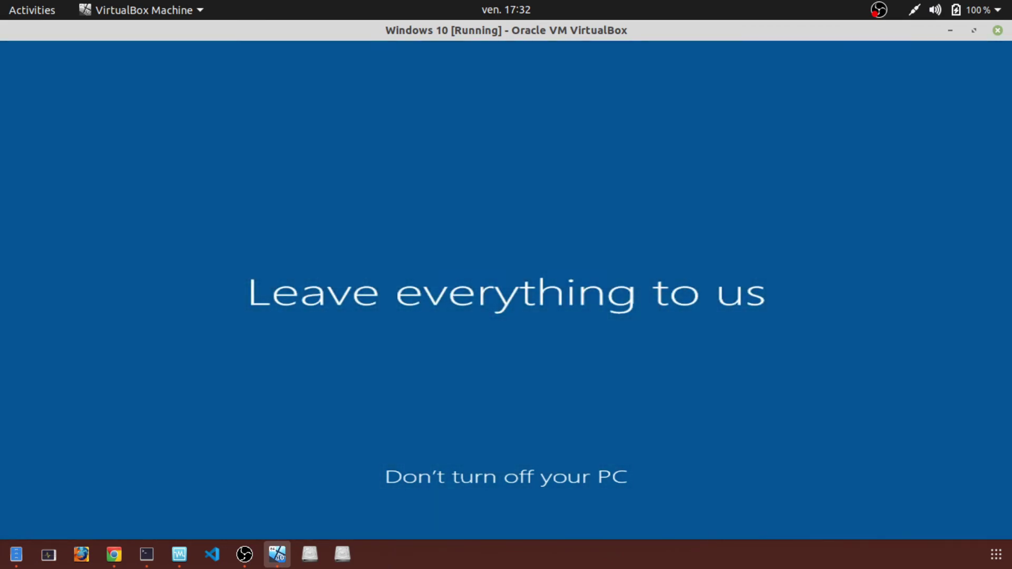
pyautogui.hotkey('alt', 'Tab')
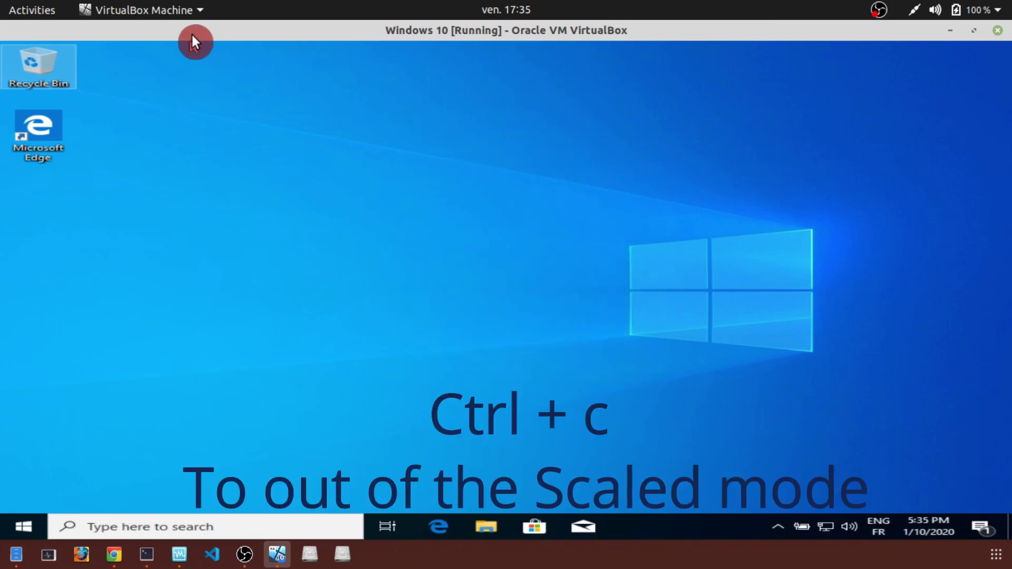
# - Leave scaled mode with Host+C so the VM runs in a normal window
pyautogui.click(199, 9)
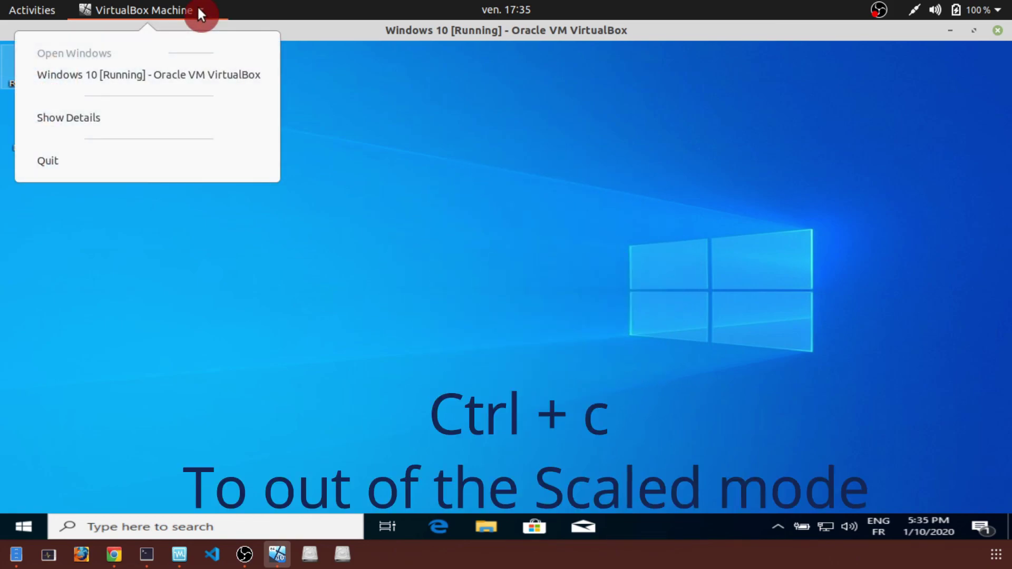
pyautogui.click(199, 10)
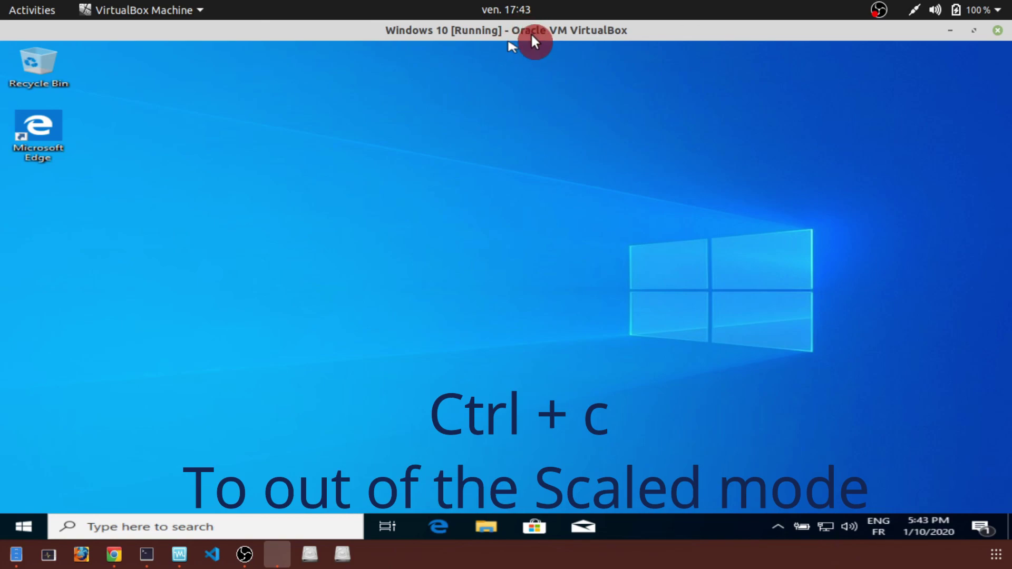
pyautogui.hotkey('ctrl', 'c')
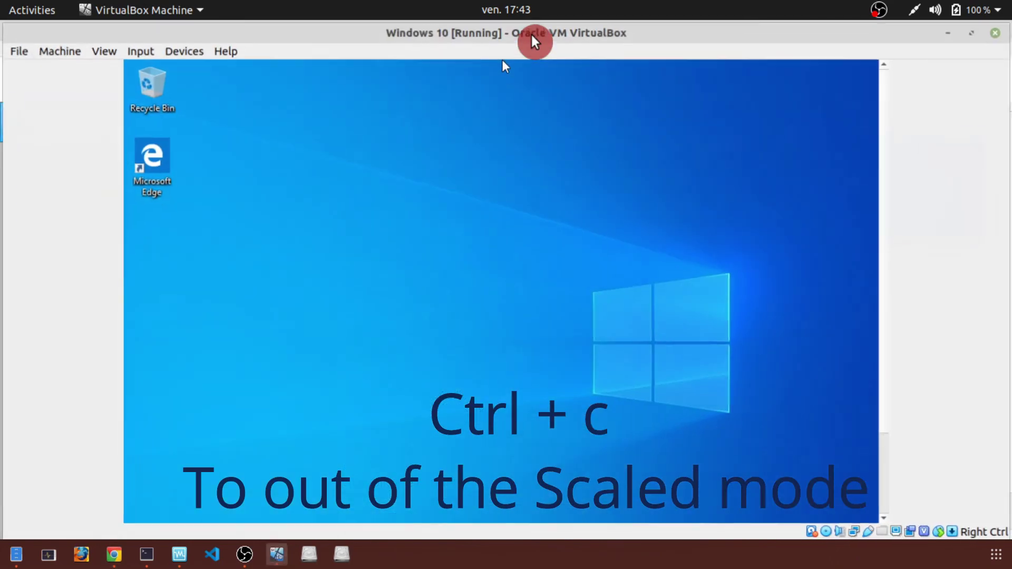